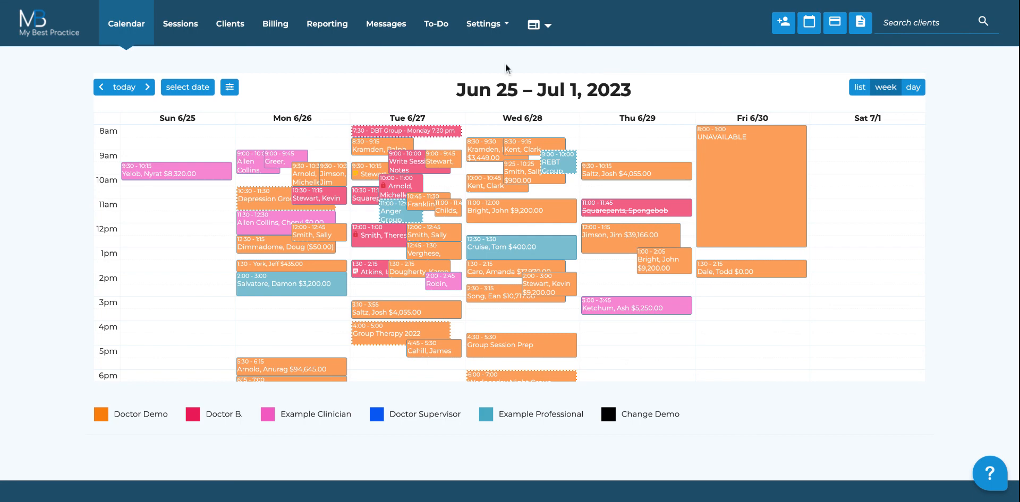
Step: Open the General Welcome Message survey for editing from Account Settings > Surveys & Packets
{"action": "left_click", "coordinate": [501, 38]}
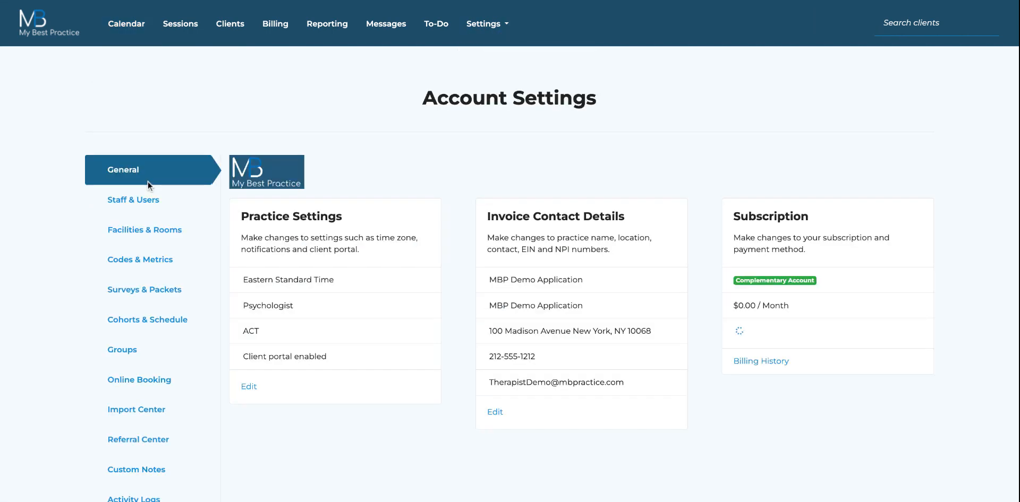
{"action": "left_click", "coordinate": [148, 297]}
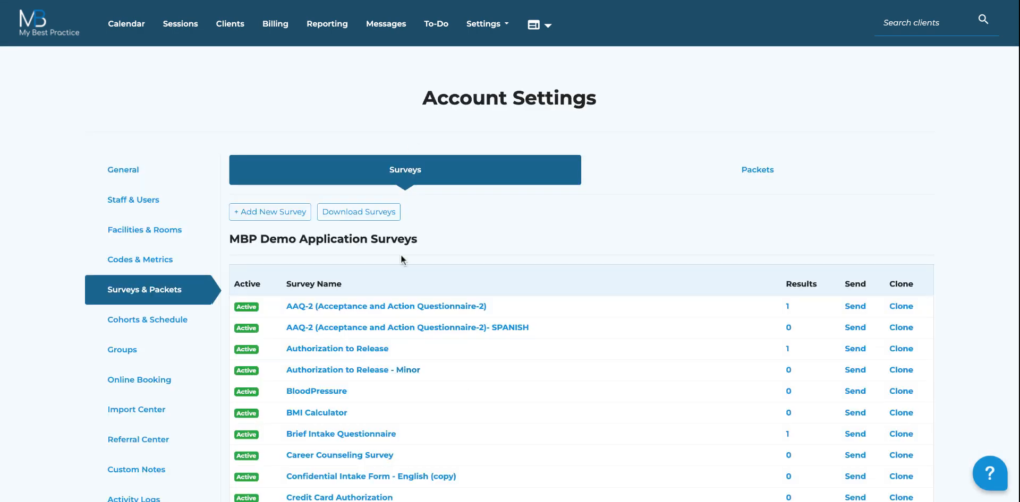
{"action": "scroll", "coordinate": [459, 338], "scroll_direction": "down", "scroll_amount": 1}
{"action": "scroll", "coordinate": [459, 342], "scroll_direction": "down", "scroll_amount": 3}
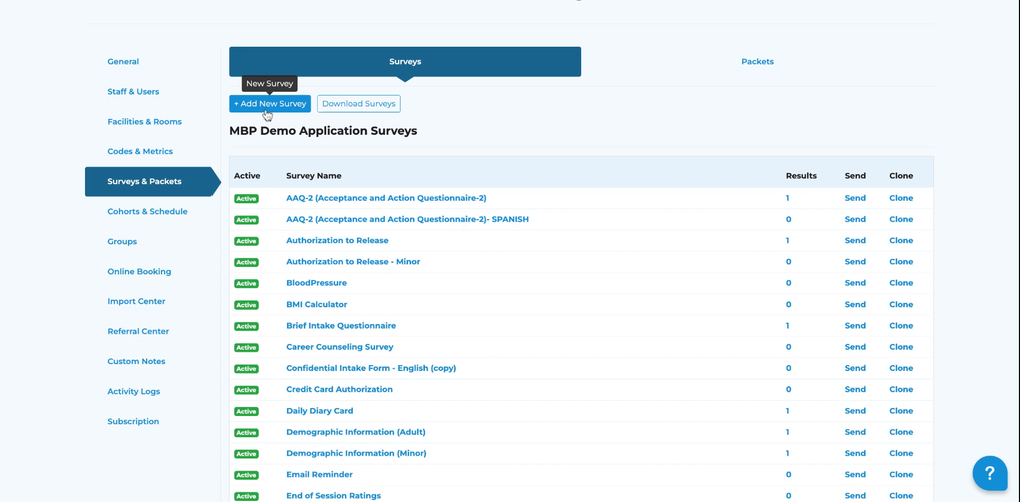
{"action": "scroll", "coordinate": [346, 232], "scroll_direction": "down", "scroll_amount": 20}
{"action": "scroll", "coordinate": [347, 232], "scroll_direction": "down", "scroll_amount": 15}
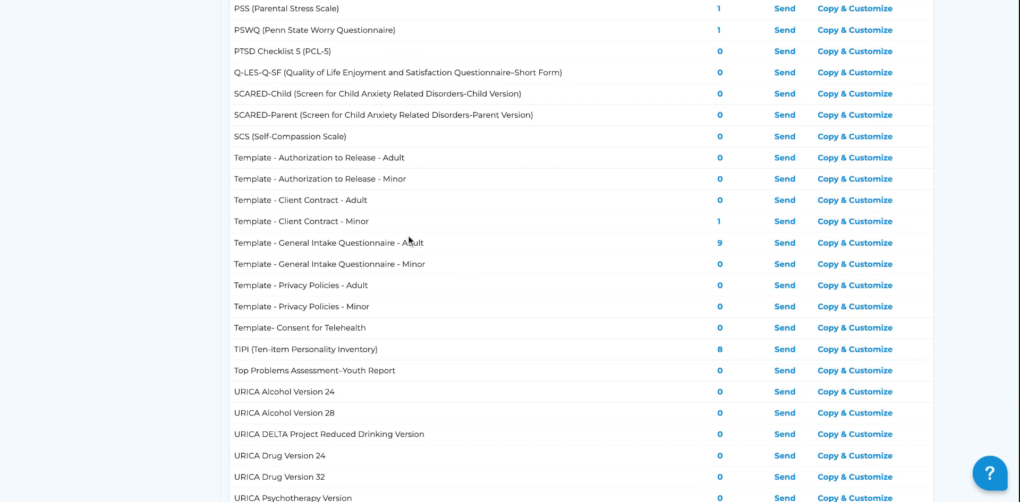
{"action": "scroll", "coordinate": [408, 234], "scroll_direction": "up", "scroll_amount": 20}
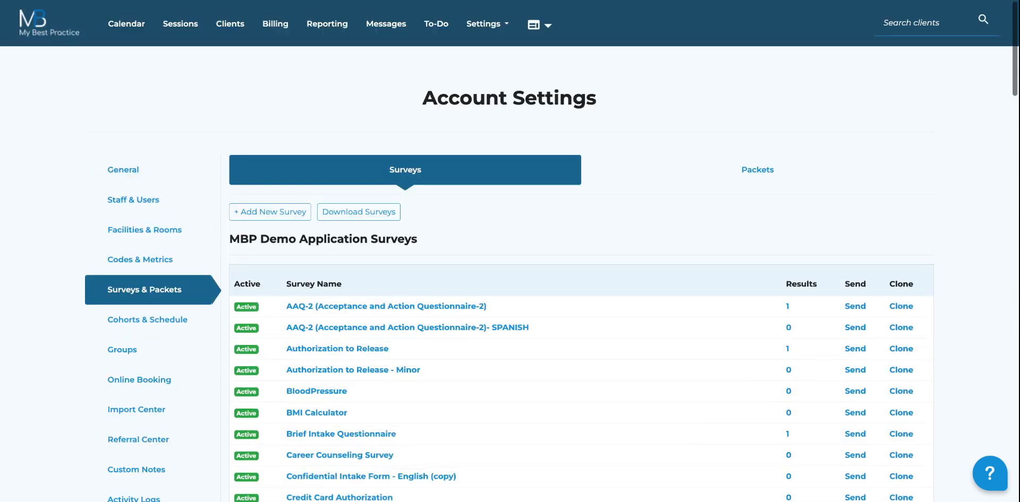
{"action": "scroll", "coordinate": [459, 293], "scroll_direction": "down", "scroll_amount": 2}
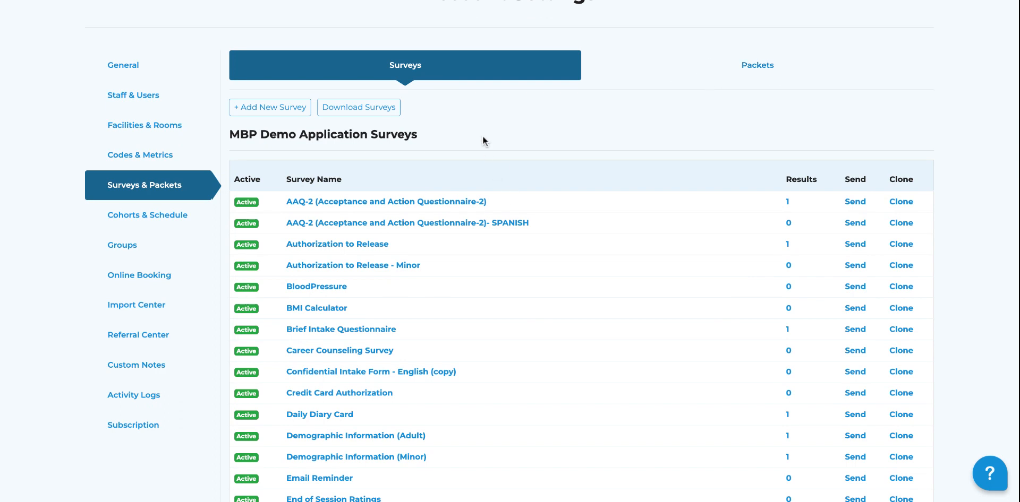
{"action": "scroll", "coordinate": [448, 220], "scroll_direction": "down", "scroll_amount": 3}
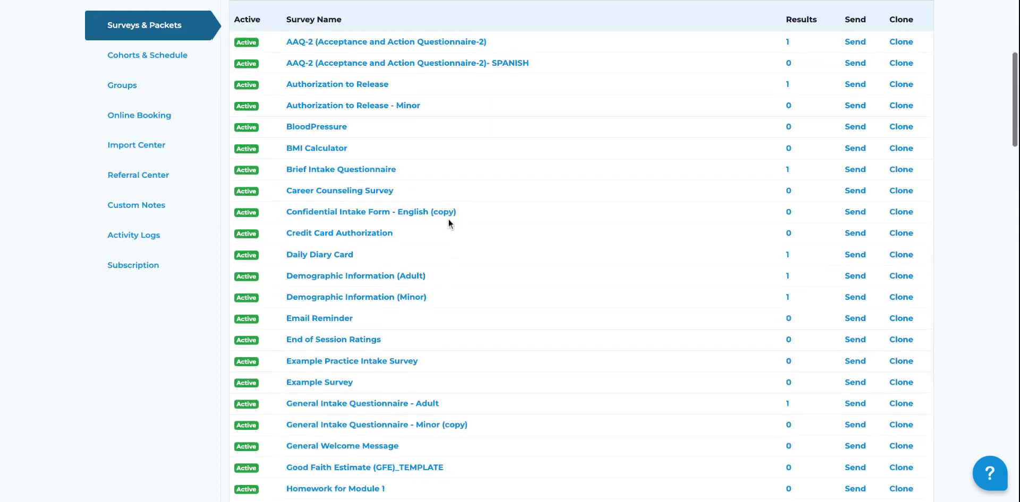
{"action": "scroll", "coordinate": [448, 218], "scroll_direction": "down", "scroll_amount": 2}
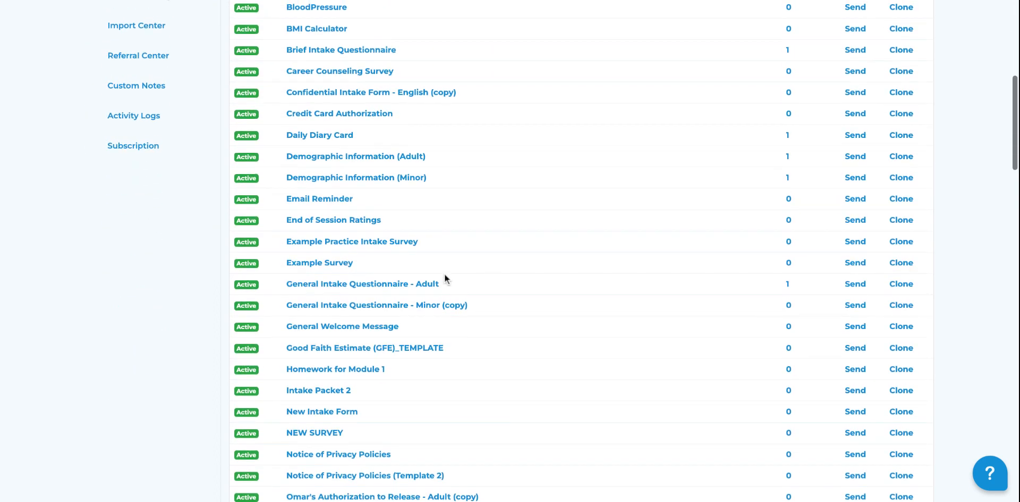
{"action": "scroll", "coordinate": [444, 275], "scroll_direction": "up", "scroll_amount": 1}
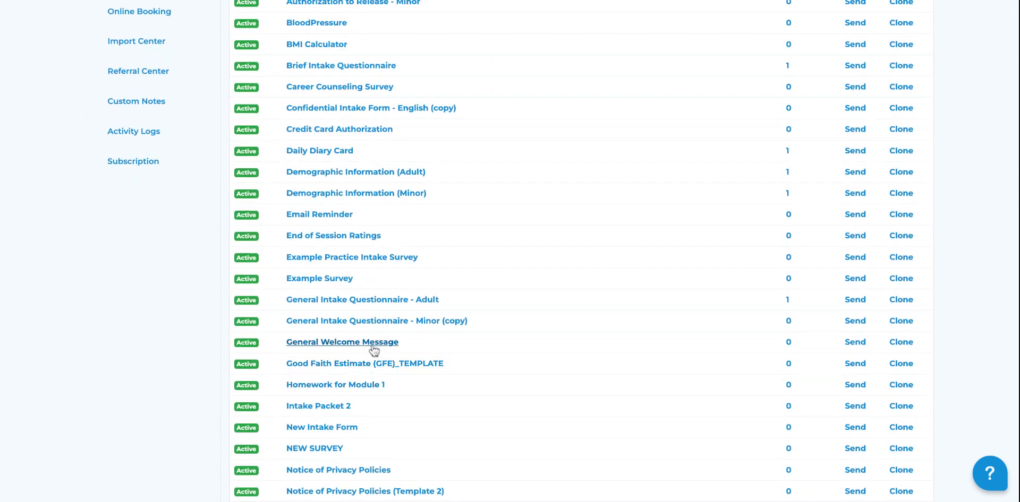
{"action": "left_click", "coordinate": [372, 346]}
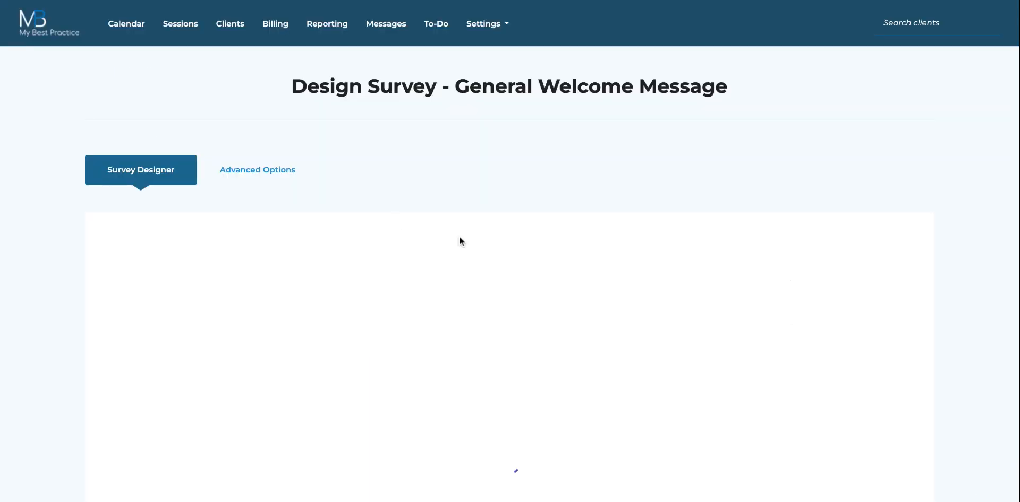
Step: Open the welcome message in the expanded editor and set all its text to size 24
{"action": "scroll", "coordinate": [381, 197], "scroll_direction": "down", "scroll_amount": 1}
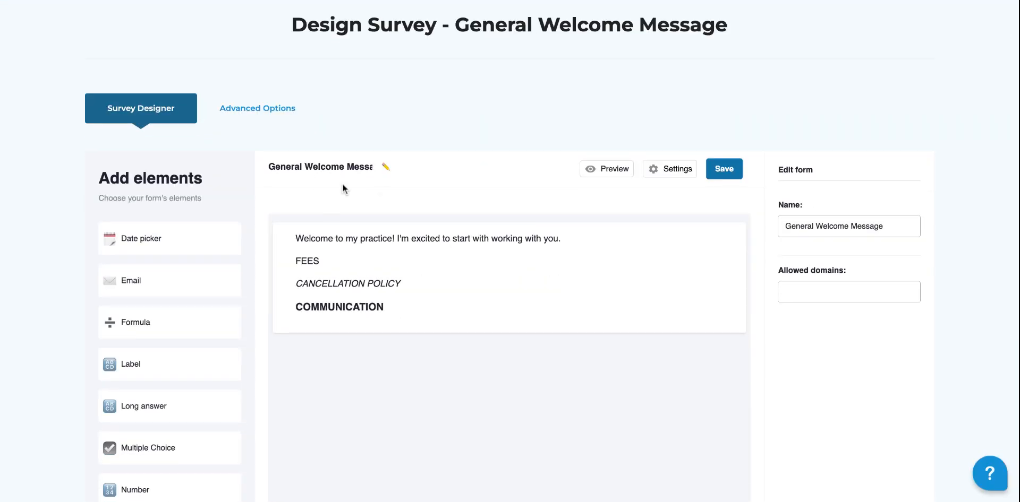
{"action": "left_click", "coordinate": [440, 275]}
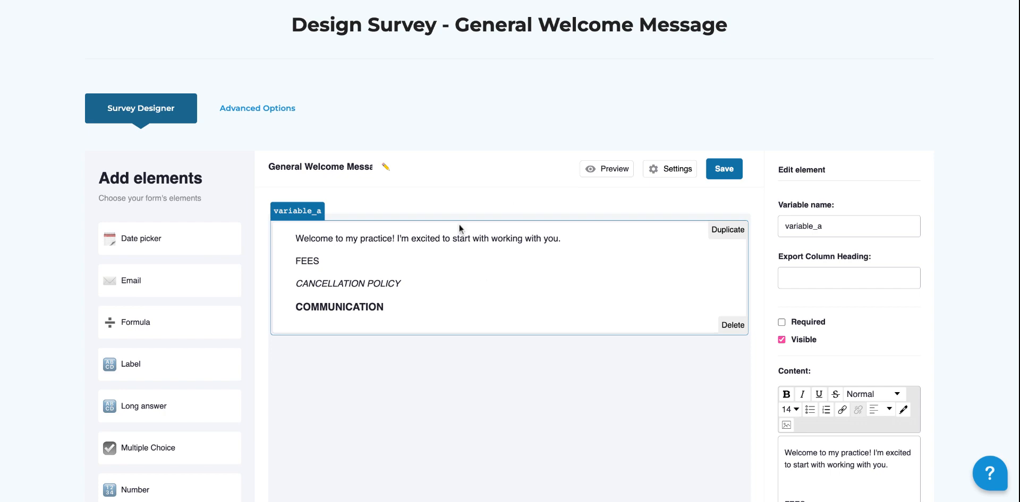
{"action": "scroll", "coordinate": [614, 375], "scroll_direction": "down", "scroll_amount": 2}
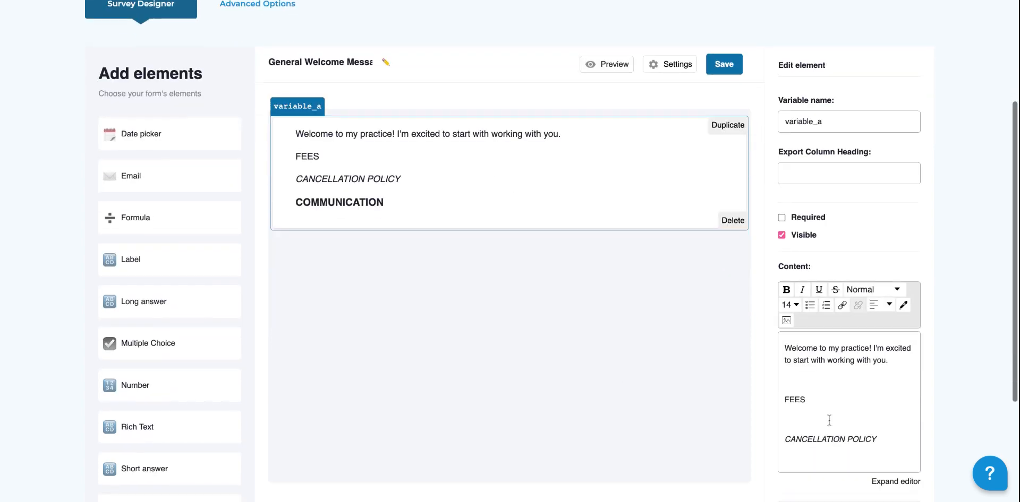
{"action": "left_click", "coordinate": [896, 484]}
{"action": "left_click", "coordinate": [333, 97]}
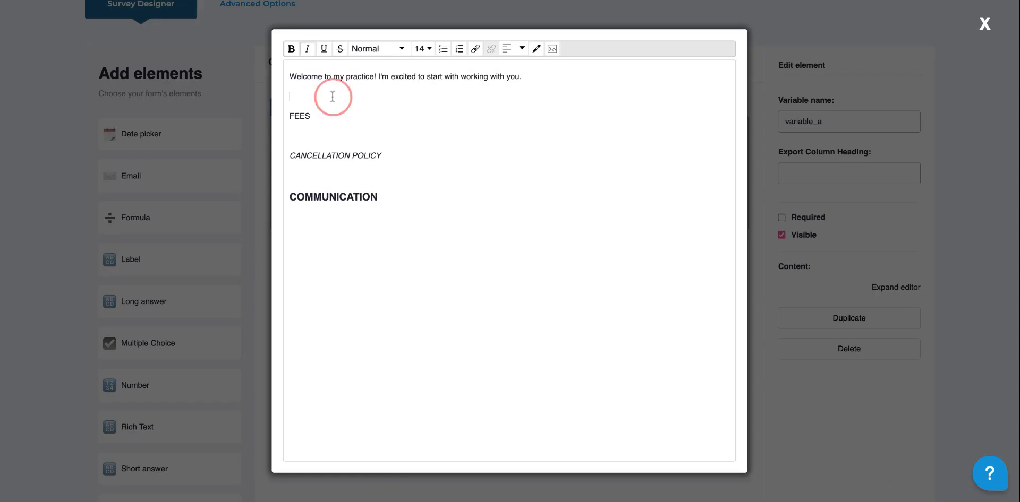
{"action": "left_click_drag", "start_coordinate": [415, 199], "coordinate": [313, 74]}
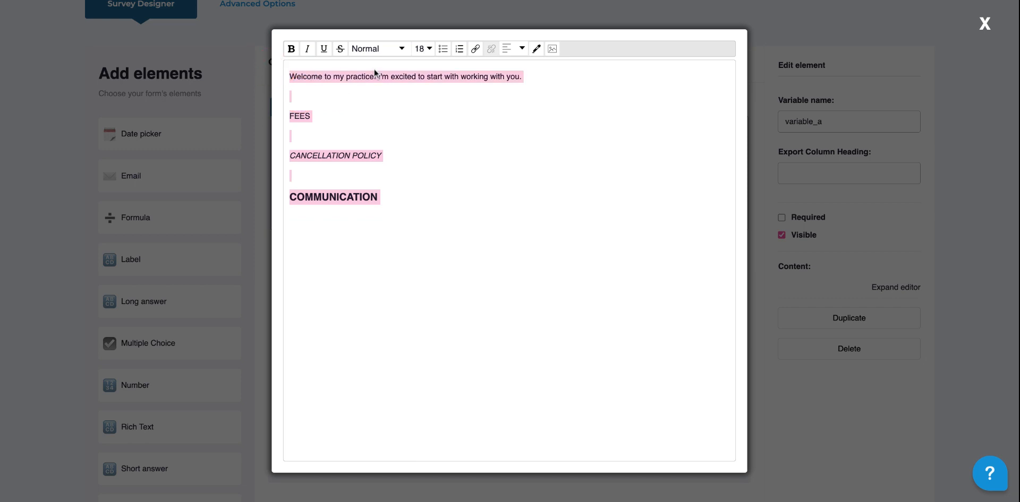
{"action": "left_click", "coordinate": [423, 48]}
{"action": "left_click", "coordinate": [424, 183]}
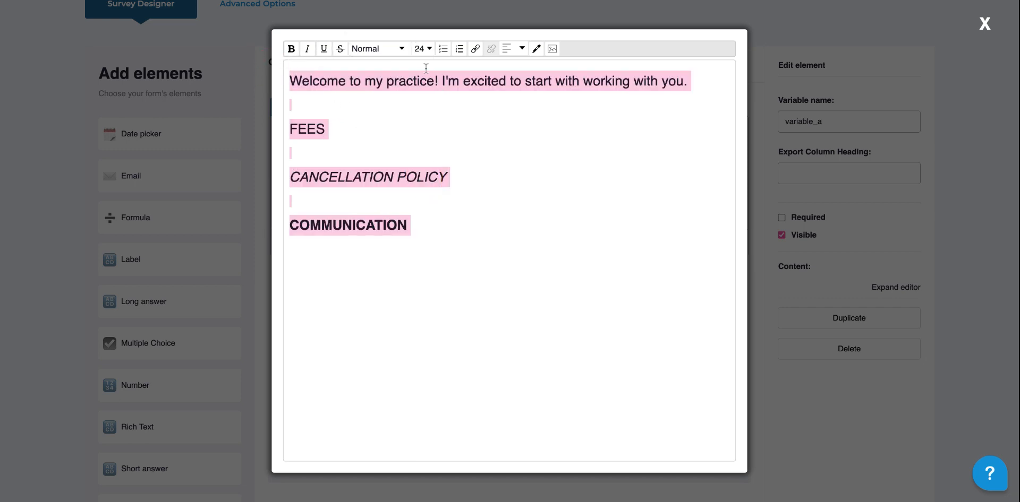
Step: Keep the text as Normal paragraphs and insert a blank line above the welcome sentence
{"action": "left_click", "coordinate": [371, 49]}
{"action": "left_click", "coordinate": [373, 105]}
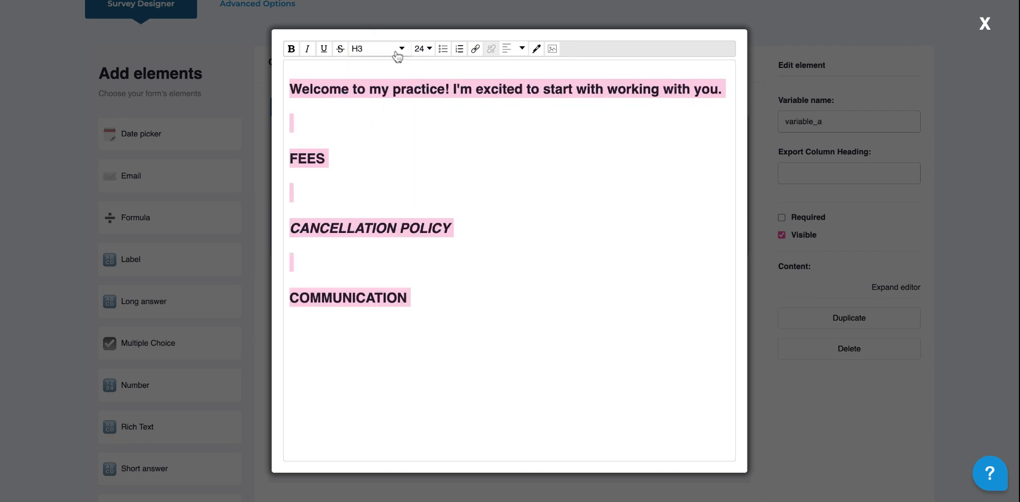
{"action": "left_click", "coordinate": [397, 52]}
{"action": "left_click", "coordinate": [380, 65]}
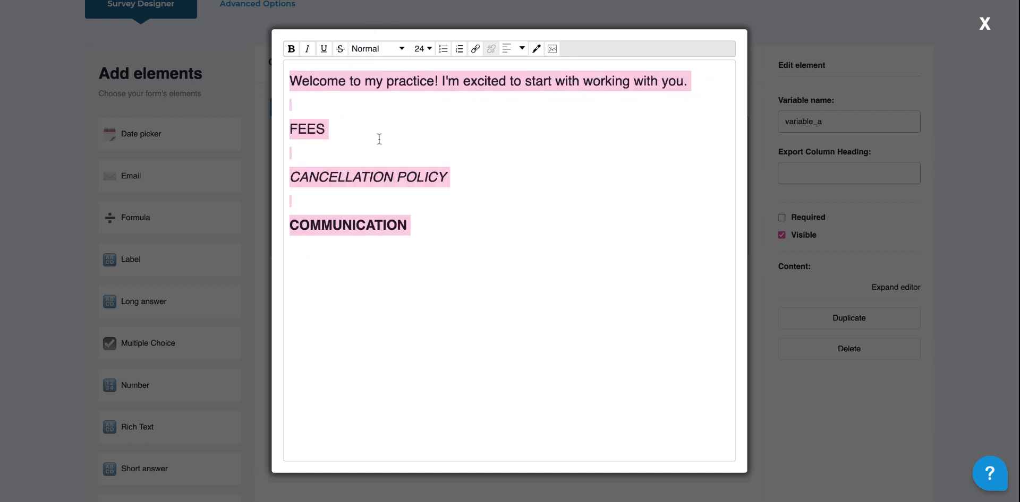
{"action": "left_click", "coordinate": [409, 136]}
{"action": "left_click_drag", "start_coordinate": [460, 191], "coordinate": [315, 175]}
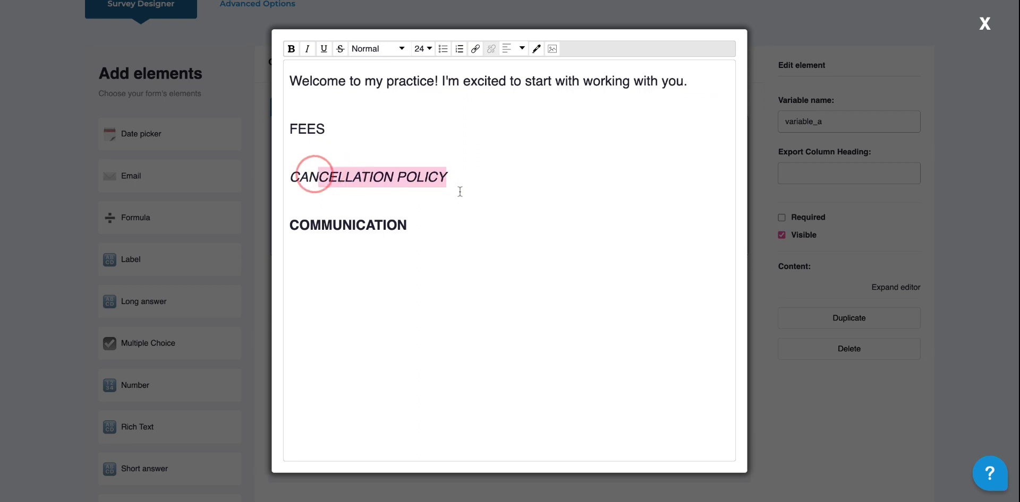
{"action": "left_click", "coordinate": [387, 155]}
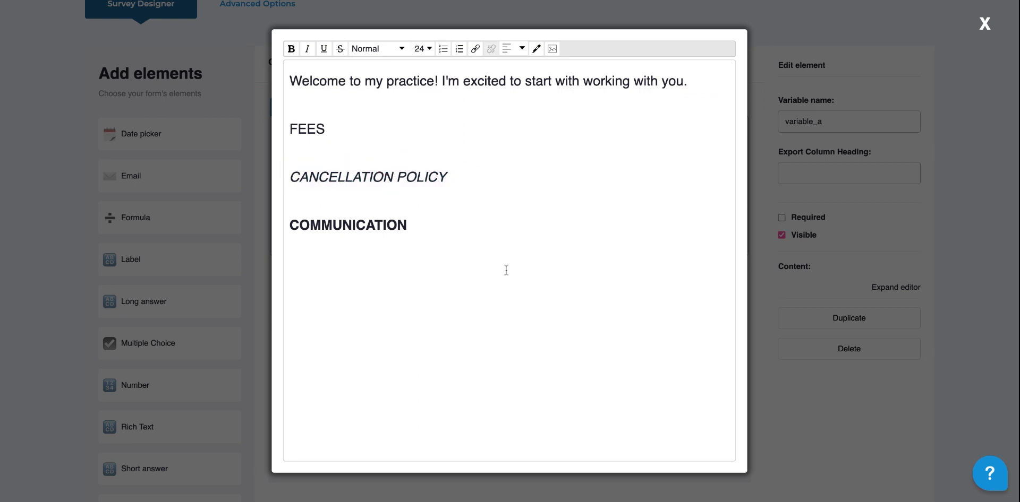
{"action": "left_click", "coordinate": [506, 271]}
{"action": "left_click", "coordinate": [291, 81]}
{"action": "key", "text": "Return"}
{"action": "key", "text": "Return"}
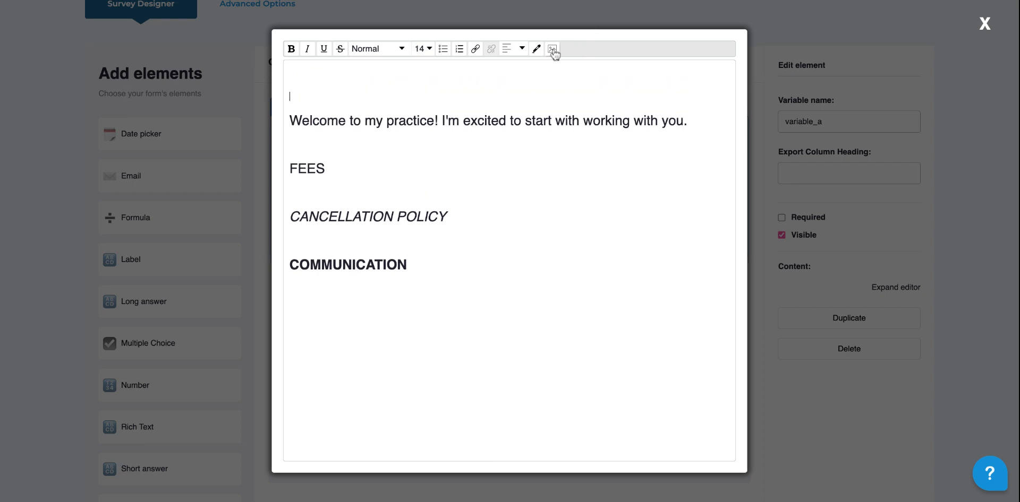
Step: Insert the uploaded My Best Practice logo above the welcome sentence, removing the extra blank line
{"action": "left_click", "coordinate": [552, 49]}
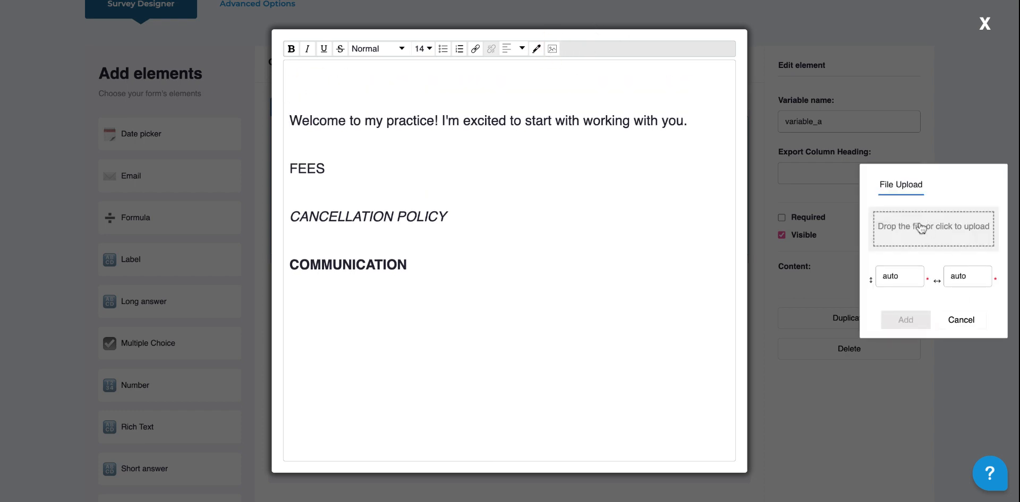
{"action": "left_click", "coordinate": [920, 225]}
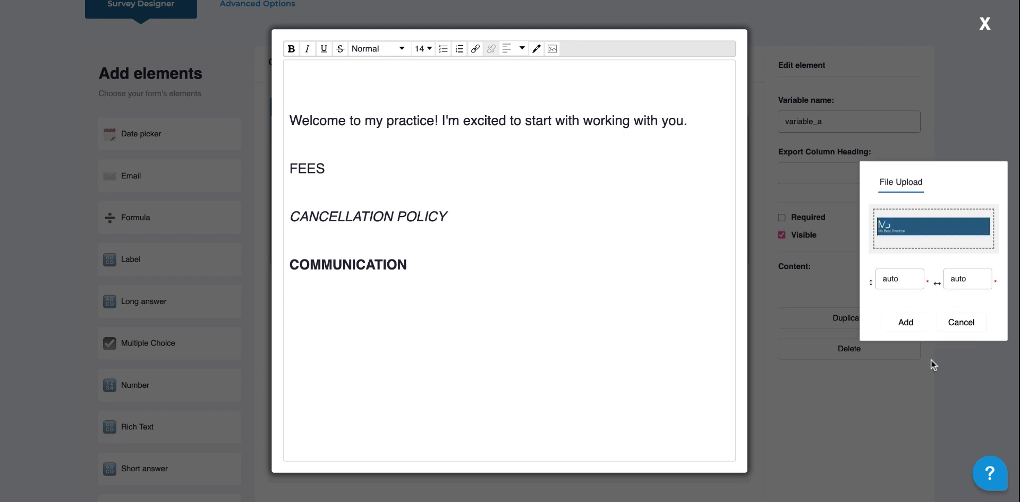
{"action": "left_click", "coordinate": [908, 321]}
{"action": "left_click", "coordinate": [437, 216]}
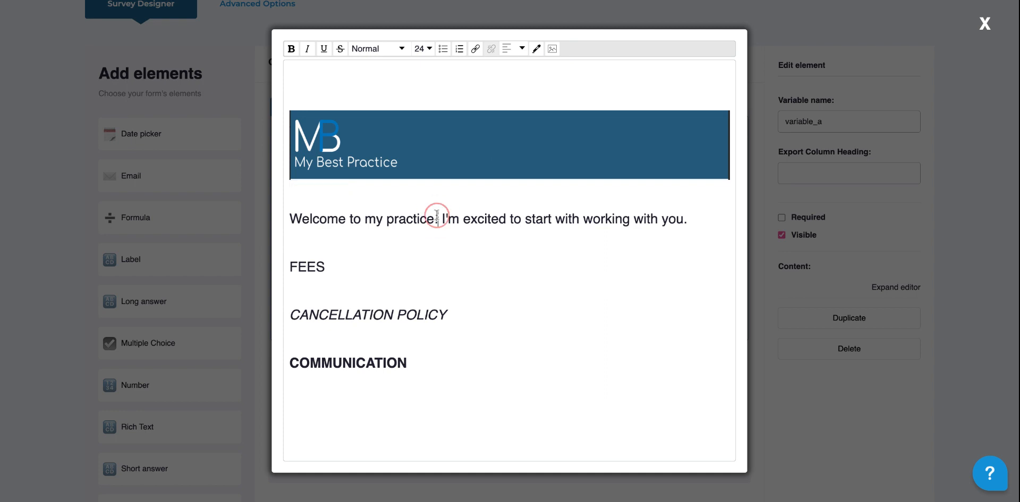
{"action": "left_click", "coordinate": [395, 211]}
{"action": "key", "text": "BackSpace"}
Step: Close the expanded editor and save the General Welcome Message survey
{"action": "left_click", "coordinate": [984, 24]}
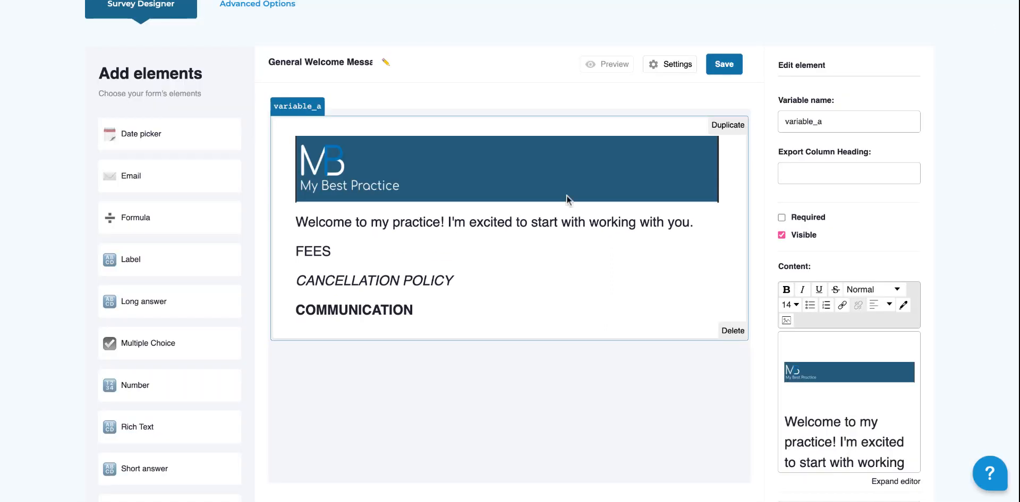
{"action": "left_click", "coordinate": [723, 70]}
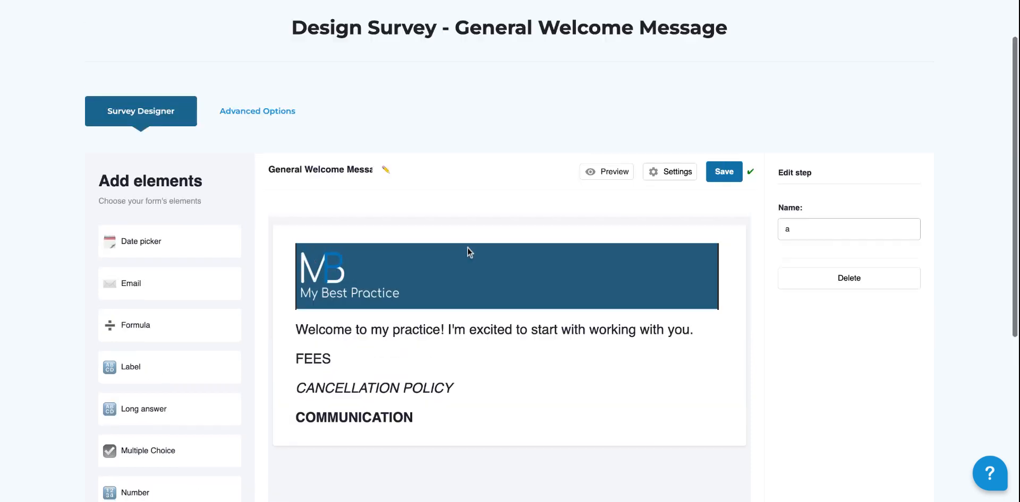
{"action": "scroll", "coordinate": [468, 248], "scroll_direction": "up", "scroll_amount": 3}
{"action": "scroll", "coordinate": [467, 26], "scroll_direction": "up", "scroll_amount": 1}
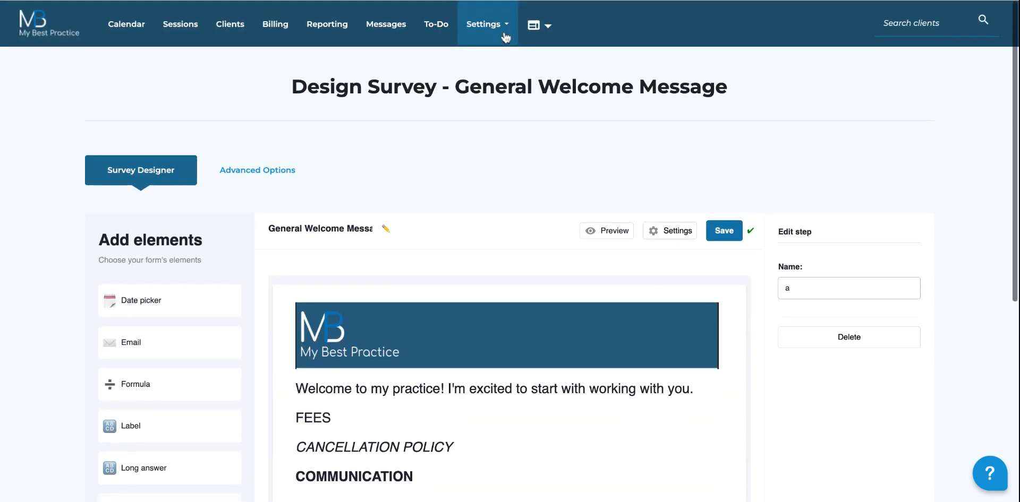
{"action": "left_click", "coordinate": [483, 24]}
Step: Go to the Packets list under Surveys & Packets and begin adding a new packet
{"action": "left_click", "coordinate": [535, 122]}
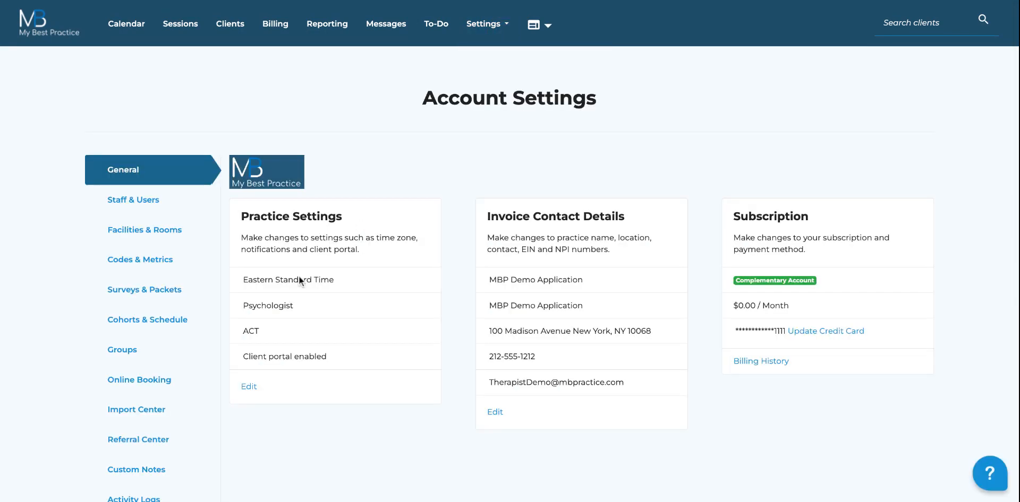
{"action": "left_click", "coordinate": [169, 288]}
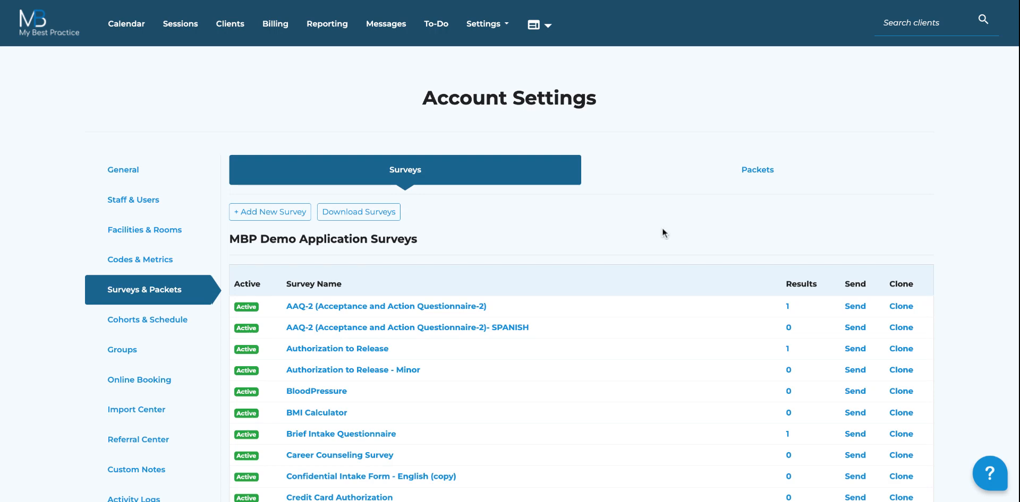
{"action": "scroll", "coordinate": [662, 232], "scroll_direction": "down", "scroll_amount": 1}
{"action": "left_click", "coordinate": [719, 150]}
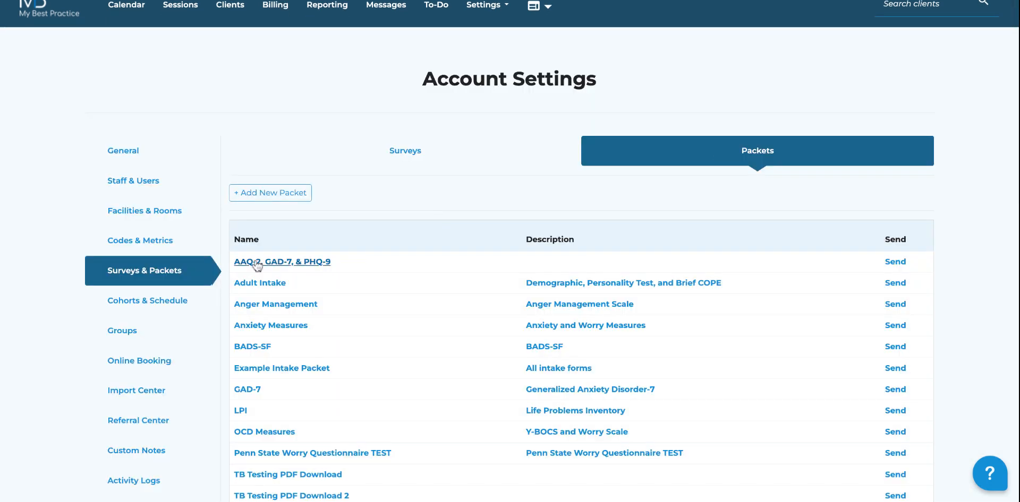
{"action": "left_click", "coordinate": [289, 193]}
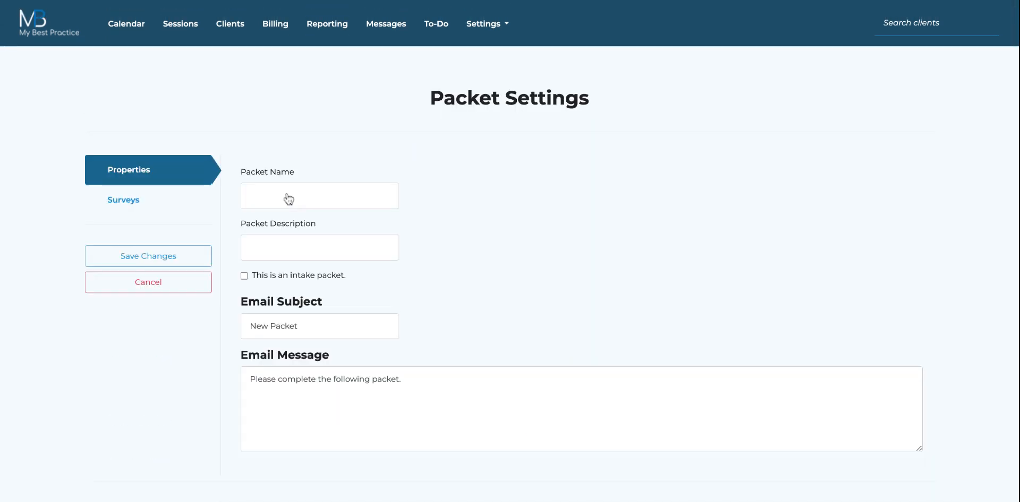
Step: Name the packet Practice Intake Packet, describe it 'Welcome Message, Consent Forms, and Auth to Release', and flag it intake
{"action": "left_click", "coordinate": [291, 207]}
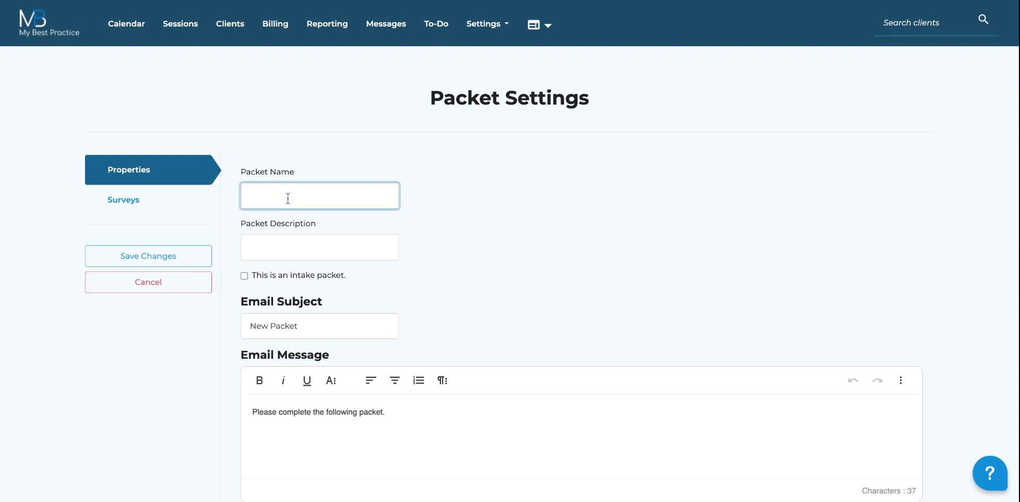
{"action": "type", "text": "Practice Intake Packet"}
{"action": "key", "text": "Tab"}
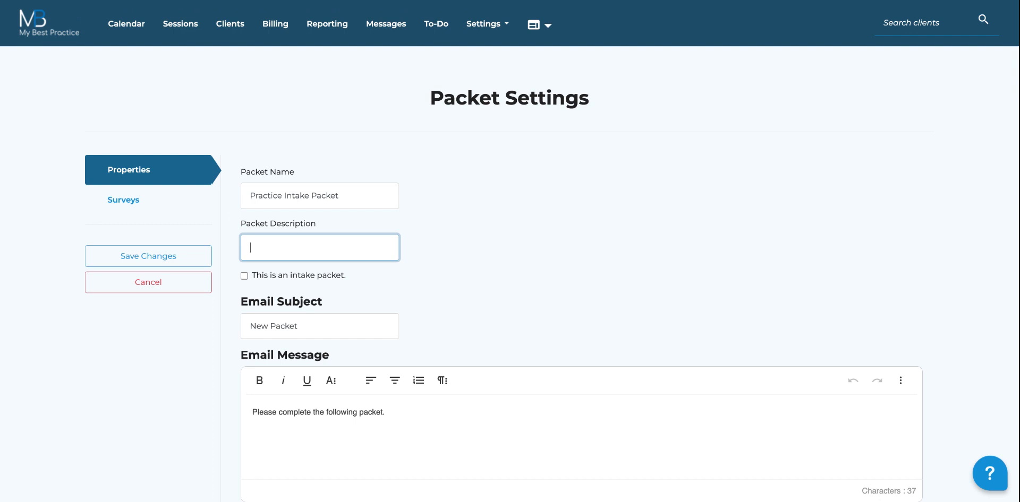
{"action": "type", "text": "Welcome Message, Consent Forms,"}
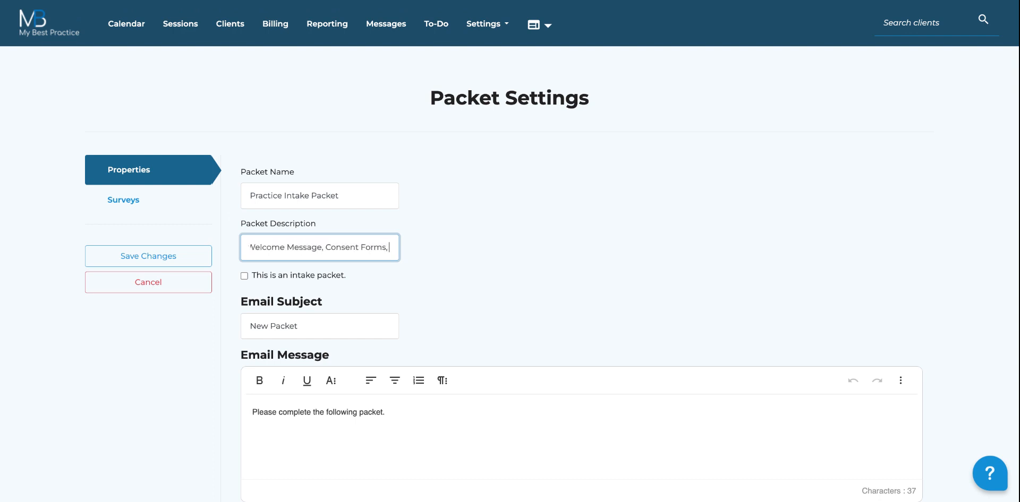
{"action": "type", "text": " and Auth"}
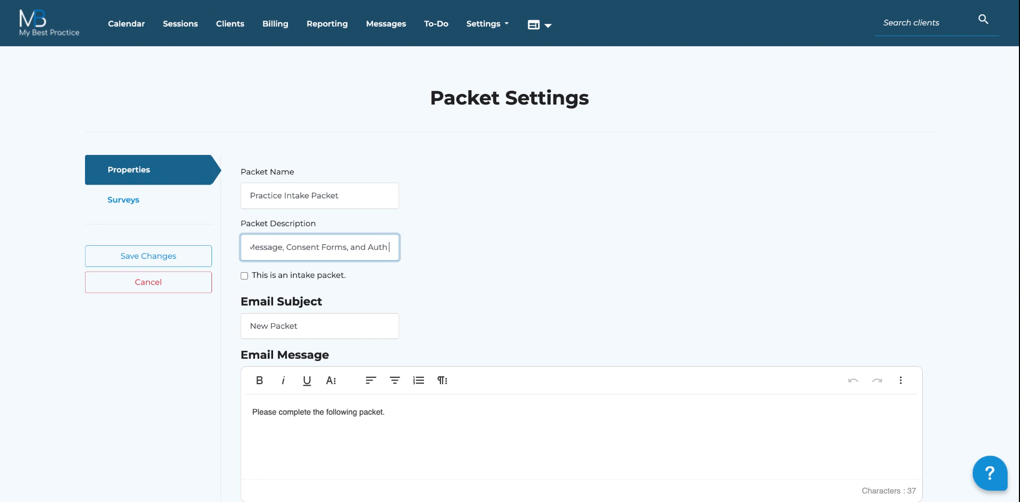
{"action": "type", "text": " to Release"}
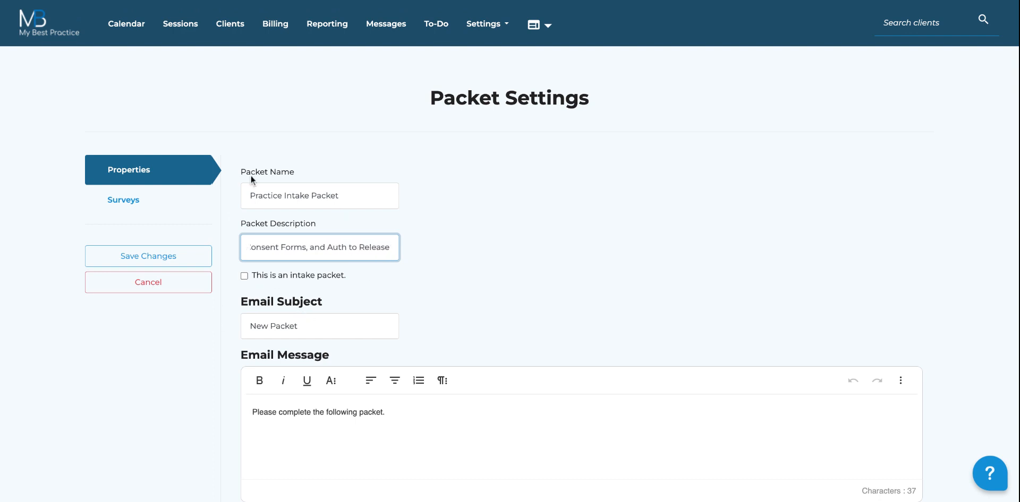
{"action": "left_click", "coordinate": [243, 276]}
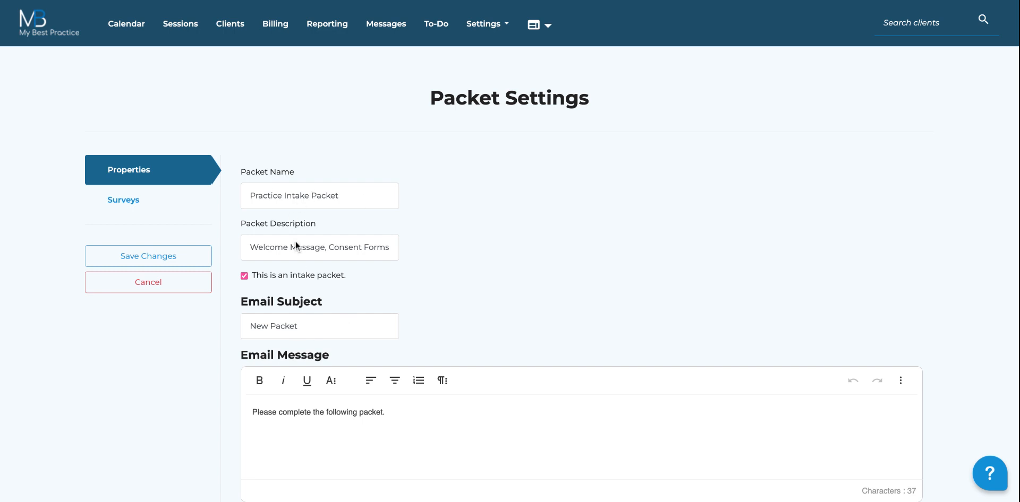
Step: Replace the packet's email subject 'New Packet' with 'Please Complete Intake Packet'
{"action": "left_click", "coordinate": [314, 327]}
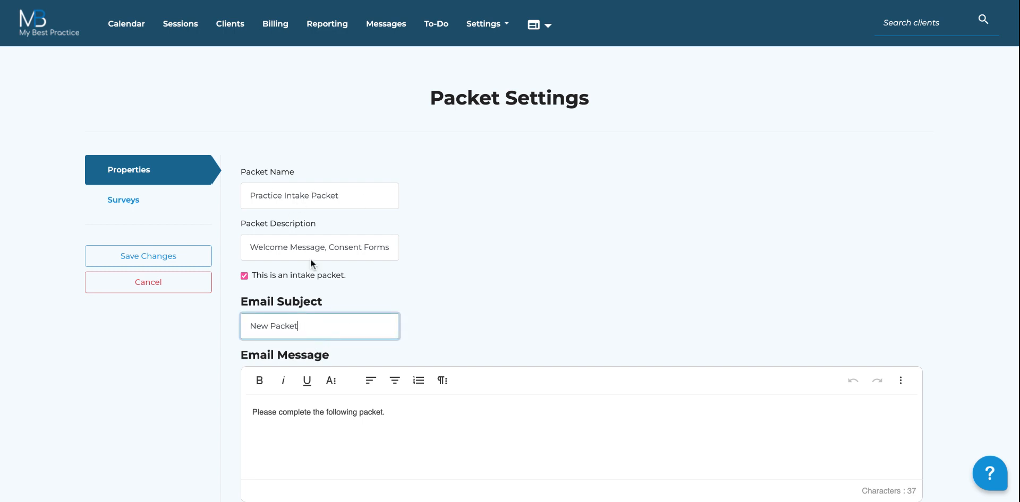
{"action": "triple_click", "coordinate": [301, 324]}
{"action": "key", "text": "BackSpace"}
{"action": "type", "text": "Please Complete Intake Packet"}
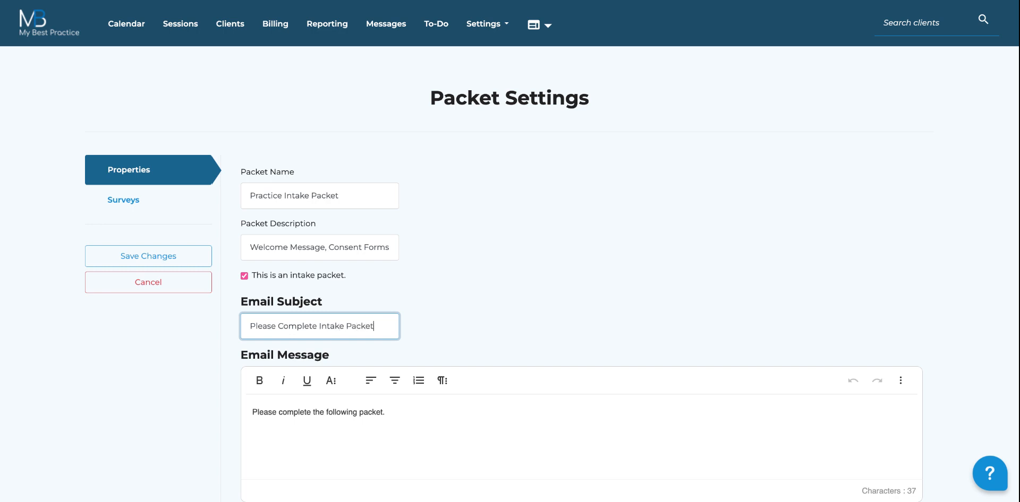
{"action": "left_click", "coordinate": [365, 407]}
{"action": "left_click_drag", "start_coordinate": [403, 412], "coordinate": [198, 412]}
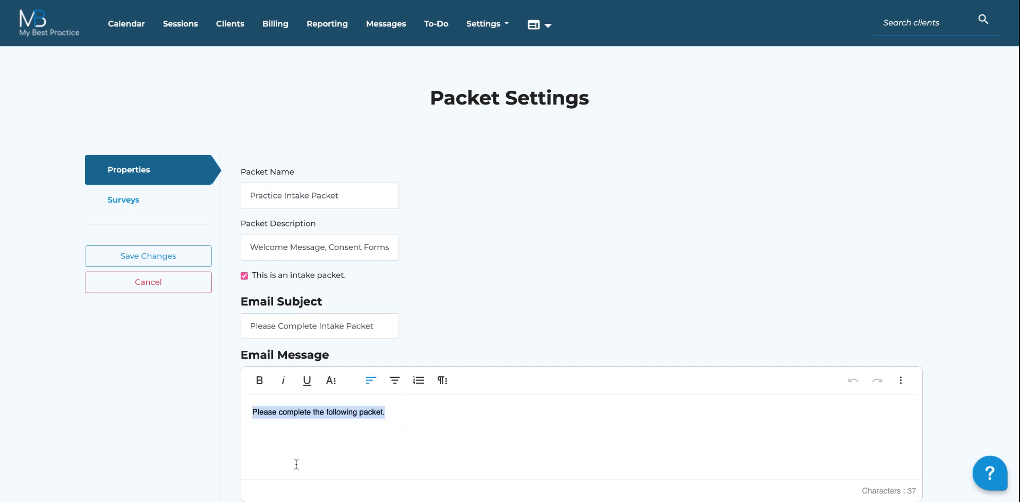
{"action": "left_click", "coordinate": [132, 202]}
Step: Include Demographic Information (Adult) and General Intake Questionnaire - Adult in the packet
{"action": "scroll", "coordinate": [429, 239], "scroll_direction": "down", "scroll_amount": 1}
{"action": "scroll", "coordinate": [429, 240], "scroll_direction": "down", "scroll_amount": 3}
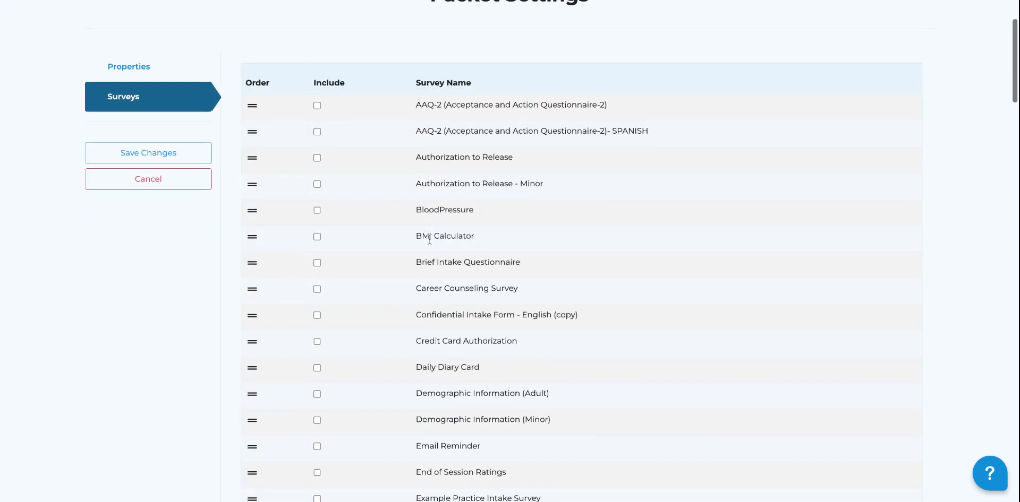
{"action": "scroll", "coordinate": [395, 260], "scroll_direction": "up", "scroll_amount": 1}
{"action": "scroll", "coordinate": [396, 255], "scroll_direction": "down", "scroll_amount": 1}
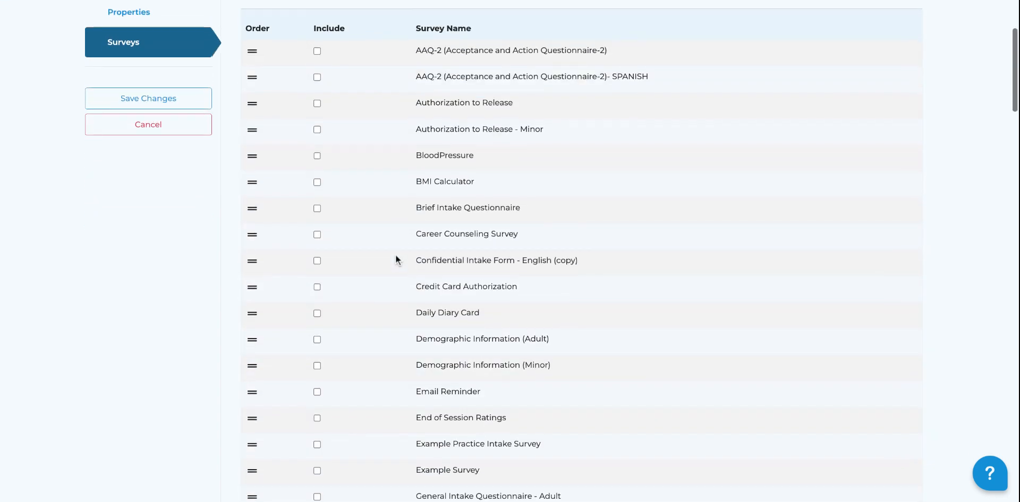
{"action": "scroll", "coordinate": [333, 303], "scroll_direction": "down", "scroll_amount": 3}
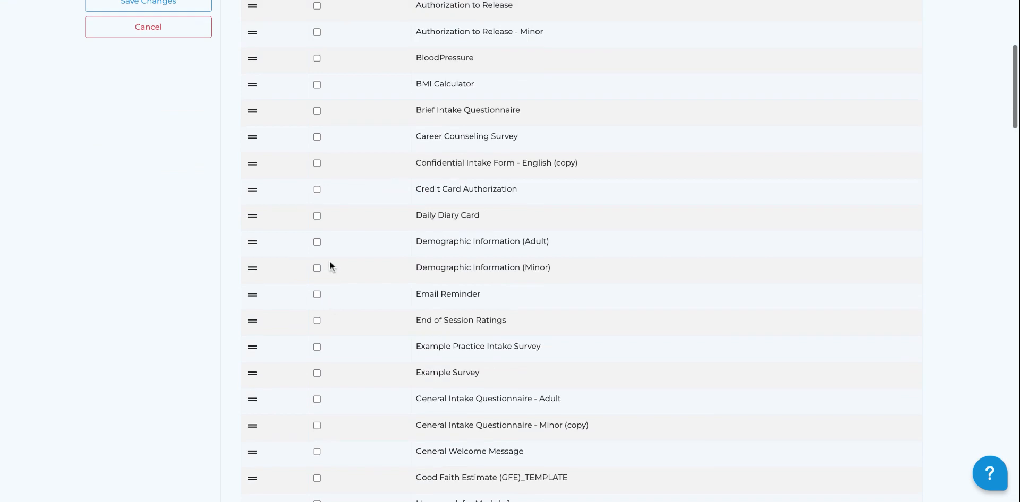
{"action": "left_click", "coordinate": [317, 242]}
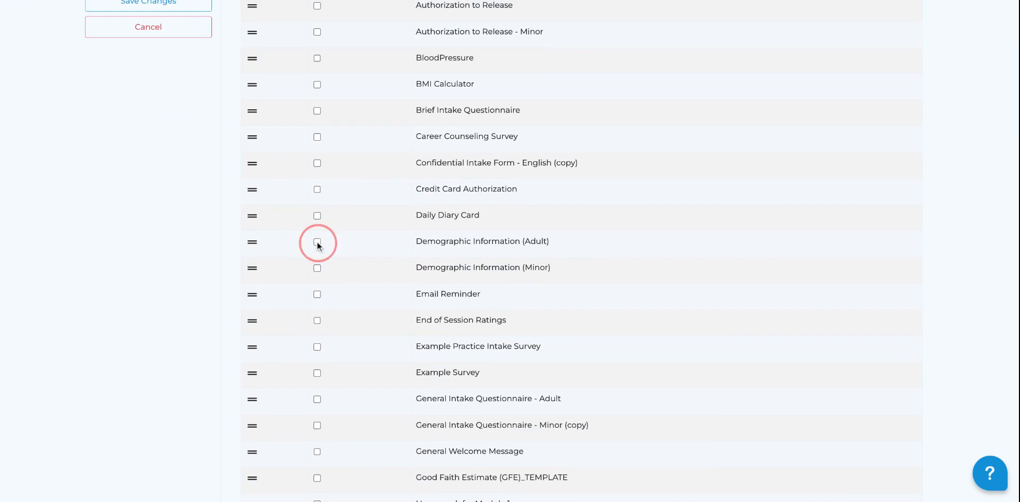
{"action": "scroll", "coordinate": [313, 292], "scroll_direction": "down", "scroll_amount": 2}
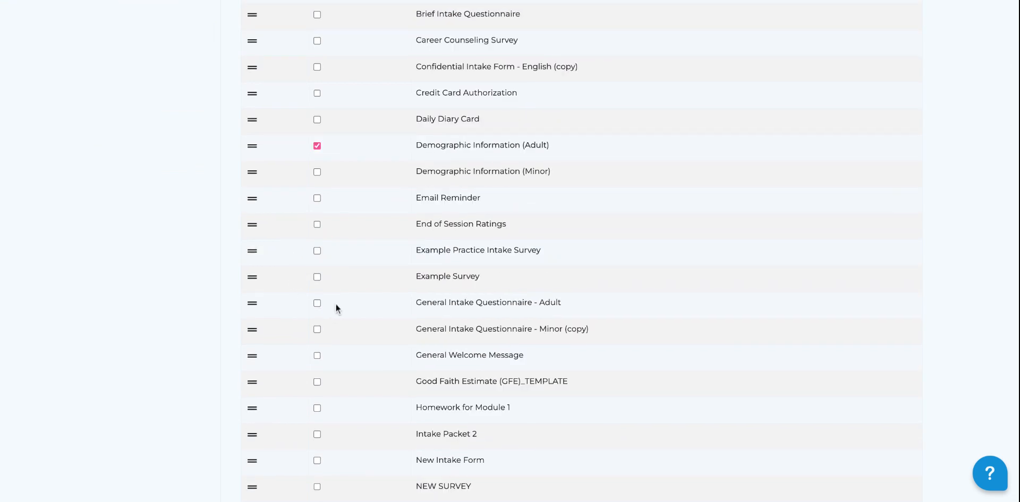
{"action": "left_click", "coordinate": [317, 303]}
Step: Order the surveys: General Welcome Message, Demographic Information (Adult), then General Intake Questionnaire - Adult
{"action": "scroll", "coordinate": [389, 272], "scroll_direction": "down", "scroll_amount": 2}
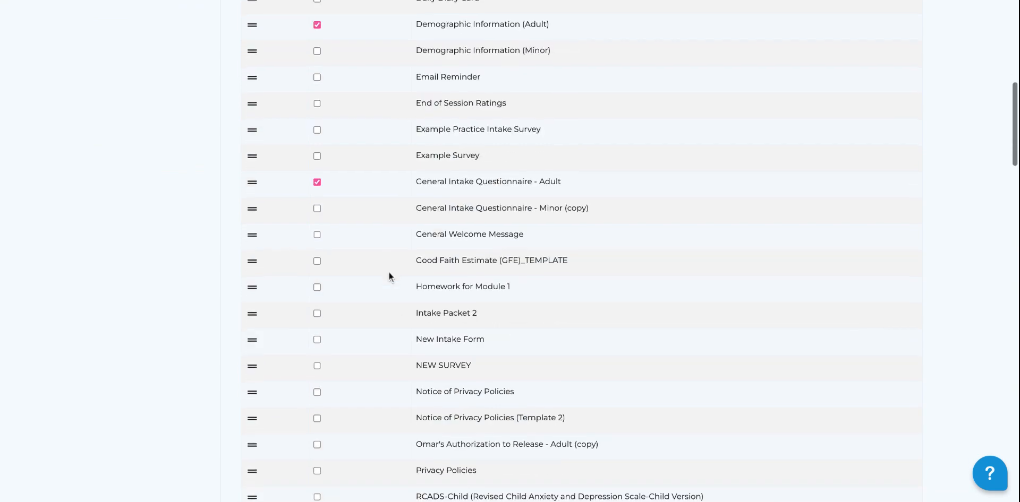
{"action": "scroll", "coordinate": [394, 233], "scroll_direction": "up", "scroll_amount": 3}
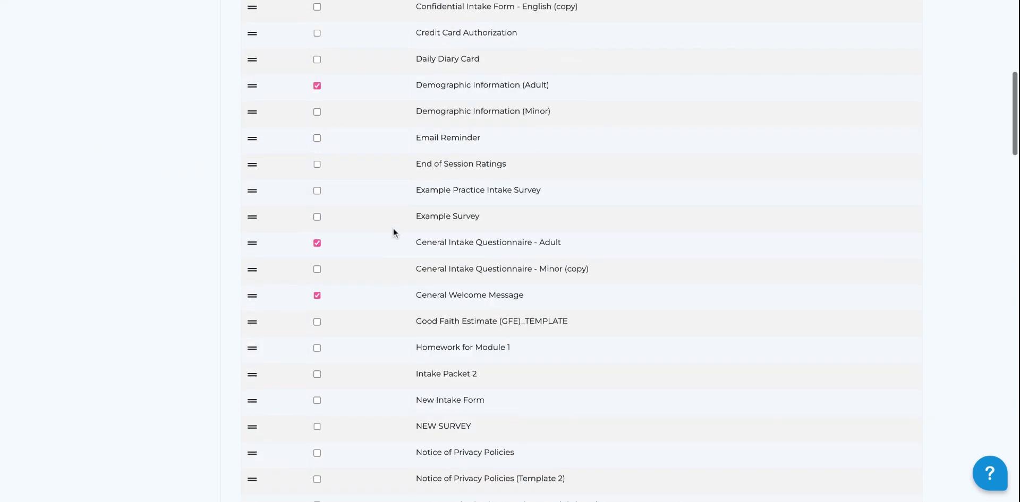
{"action": "left_click", "coordinate": [257, 433]}
{"action": "left_click_drag", "start_coordinate": [257, 433], "coordinate": [291, 237]}
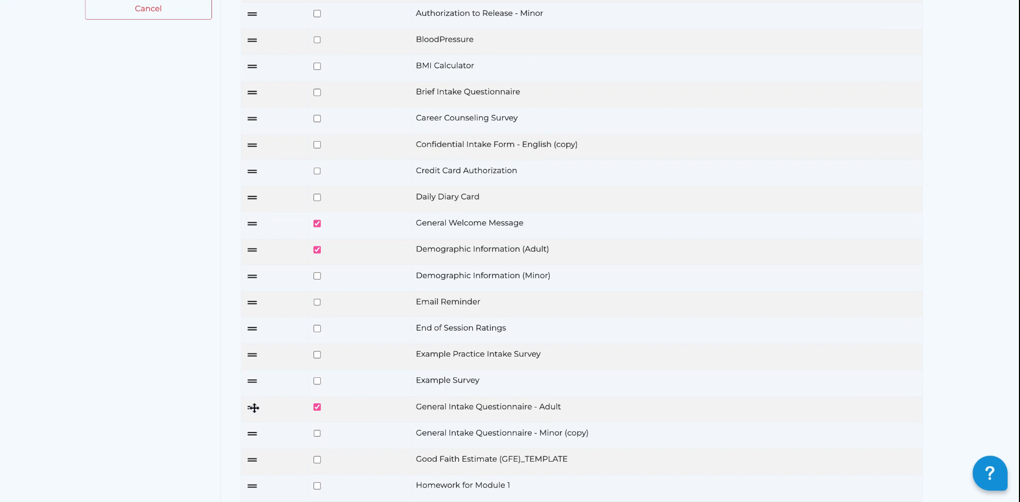
{"action": "left_click_drag", "start_coordinate": [250, 407], "coordinate": [294, 264]}
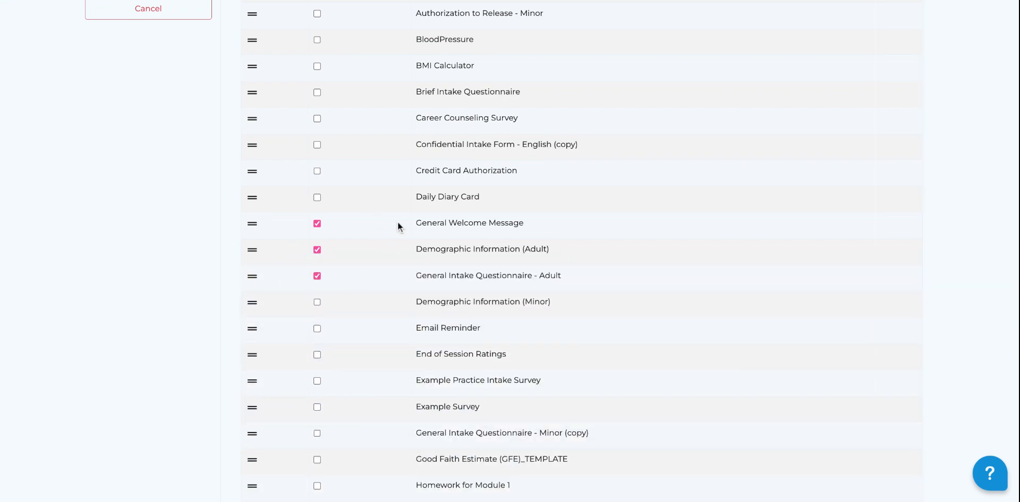
{"action": "scroll", "coordinate": [375, 230], "scroll_direction": "up", "scroll_amount": 3}
Step: Save the Practice Intake Packet and begin a new cohort under Cohorts & Schedule
{"action": "left_click", "coordinate": [165, 123]}
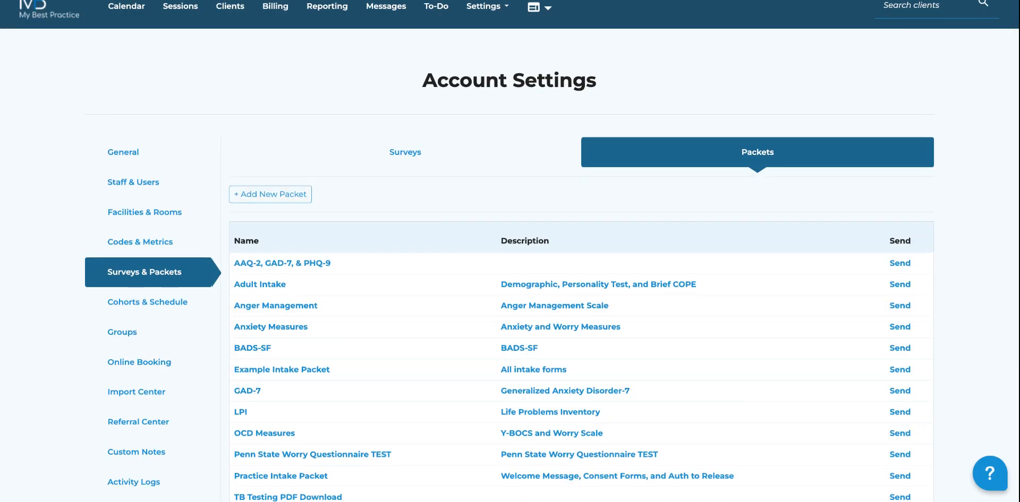
{"action": "left_click", "coordinate": [154, 306]}
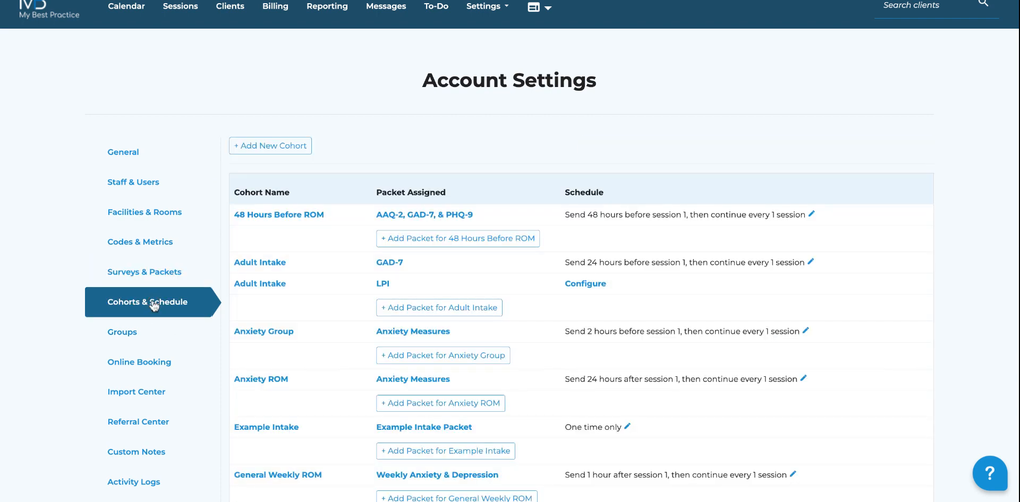
{"action": "left_click", "coordinate": [266, 149]}
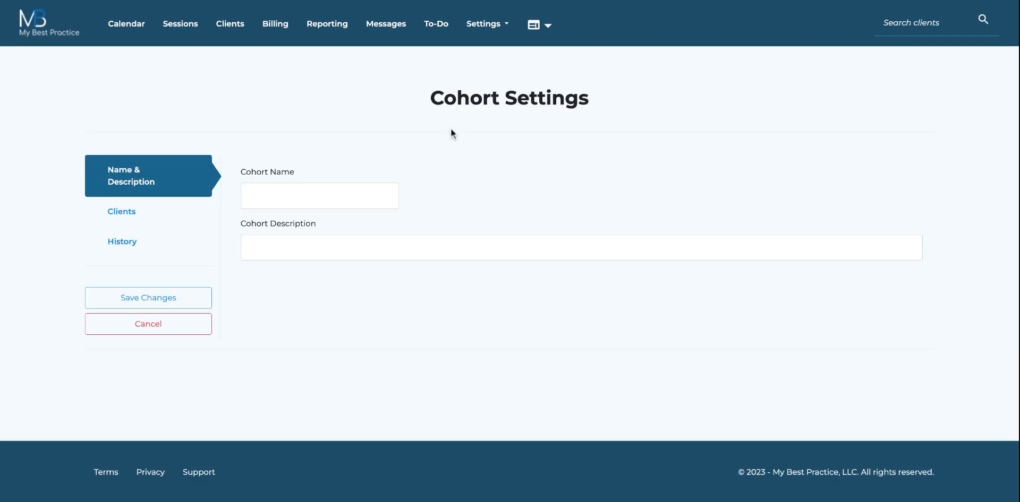
Step: Create cohort 'Consent Packet' with description 'Sent to all new clients' and save it
{"action": "left_click", "coordinate": [332, 189]}
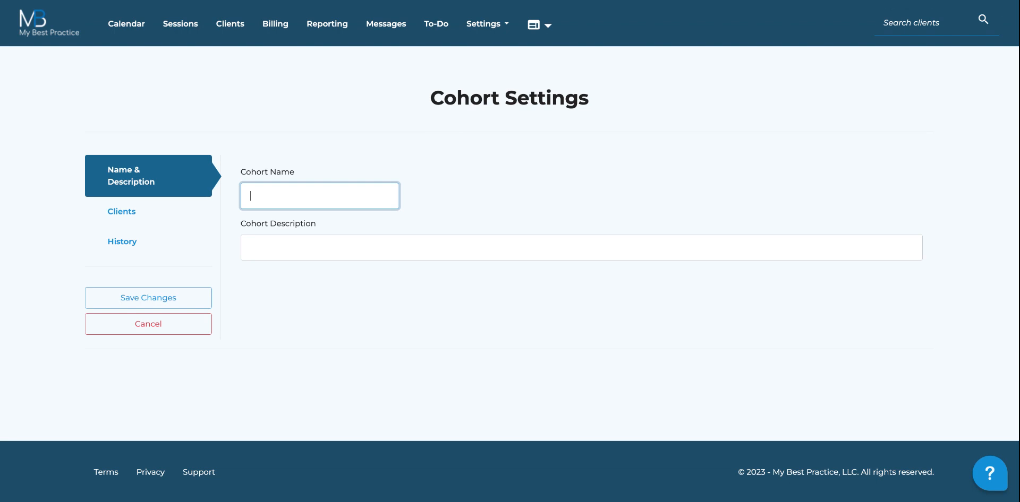
{"action": "type", "text": "Consent Packet"}
{"action": "key", "text": "Tab"}
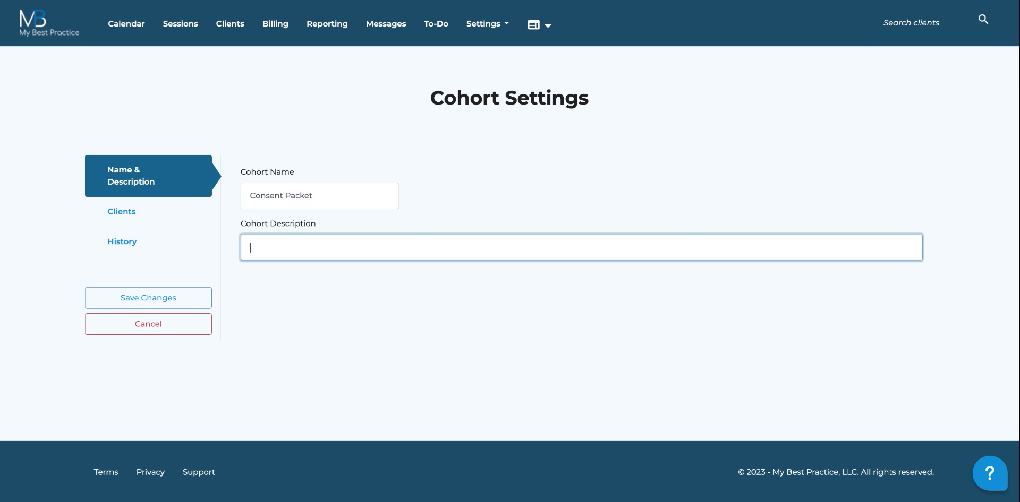
{"action": "type", "text": "Sent to all groups"}
{"action": "key", "text": "BackSpace"}
{"action": "key", "text": "BackSpace"}
{"action": "key", "text": "BackSpace"}
{"action": "key", "text": "BackSpace"}
{"action": "key", "text": "BackSpace"}
{"action": "key", "text": "BackSpace"}
{"action": "type", "text": "new clients"}
{"action": "left_click", "coordinate": [184, 298]}
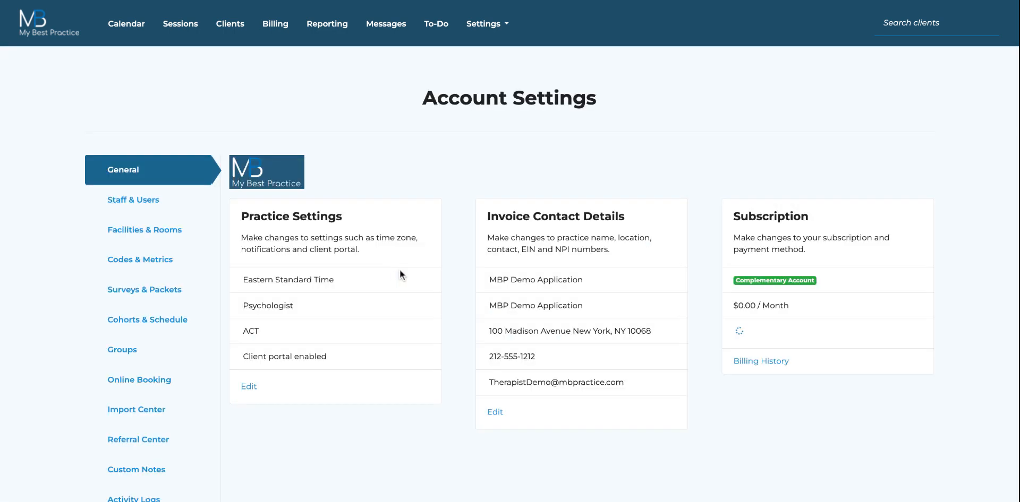
Step: Assign Practice Intake Packet to the Consent Packet cohort and open its schedule configuration
{"action": "scroll", "coordinate": [401, 269], "scroll_direction": "down", "scroll_amount": 3}
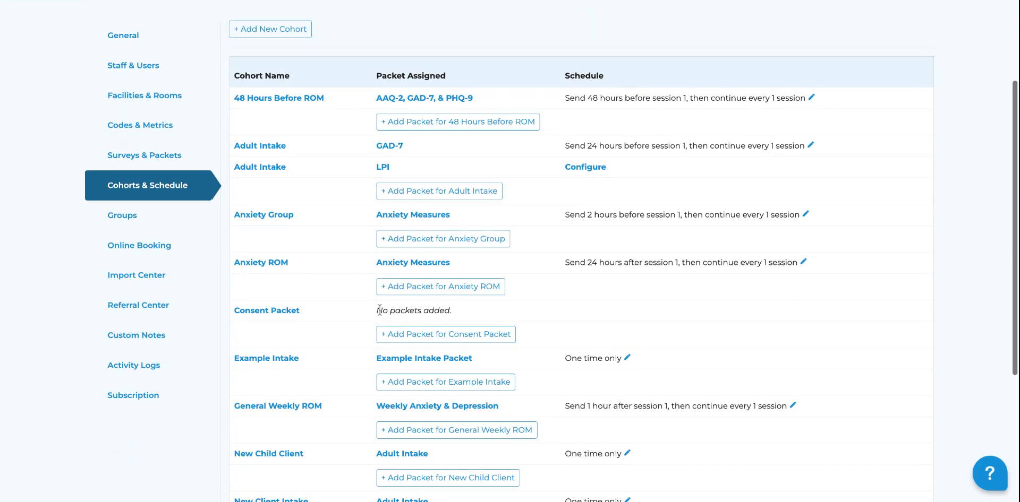
{"action": "left_click", "coordinate": [419, 337]}
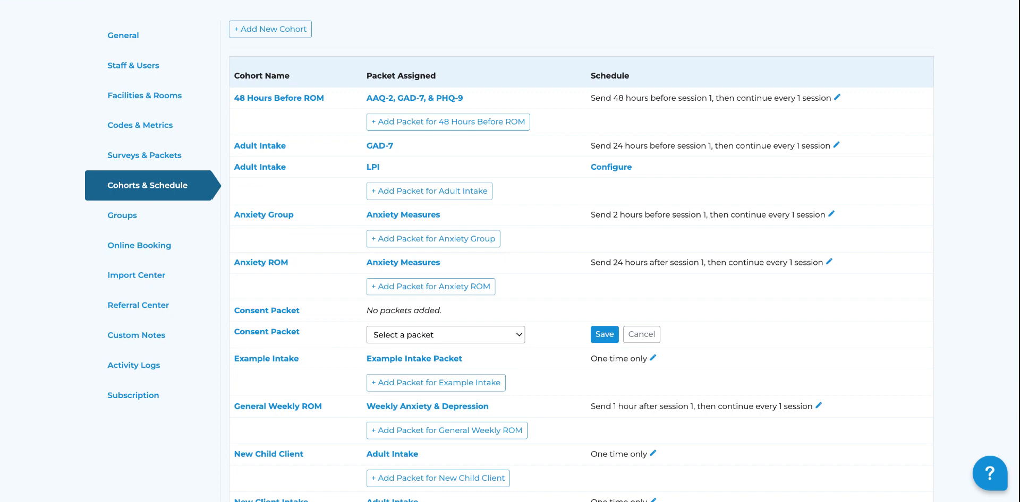
{"action": "left_click", "coordinate": [457, 404]}
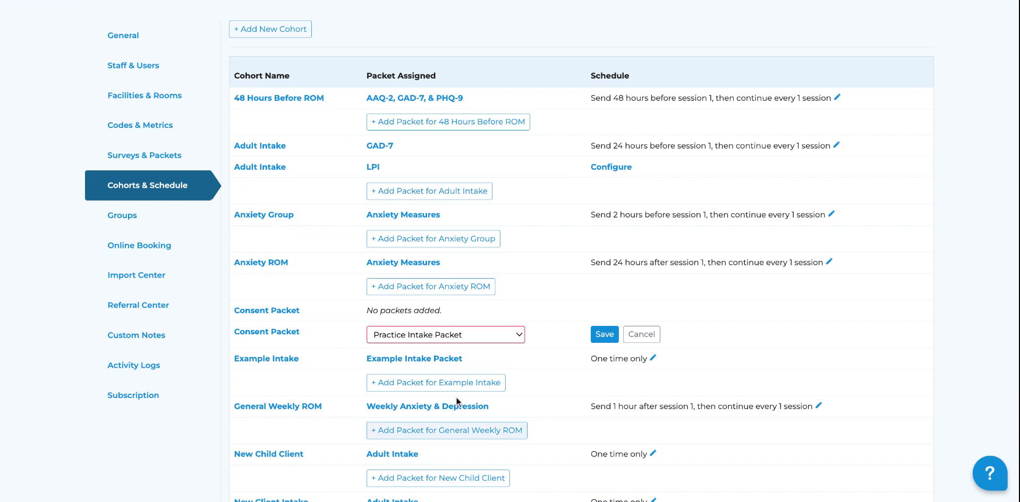
{"action": "left_click", "coordinate": [605, 335]}
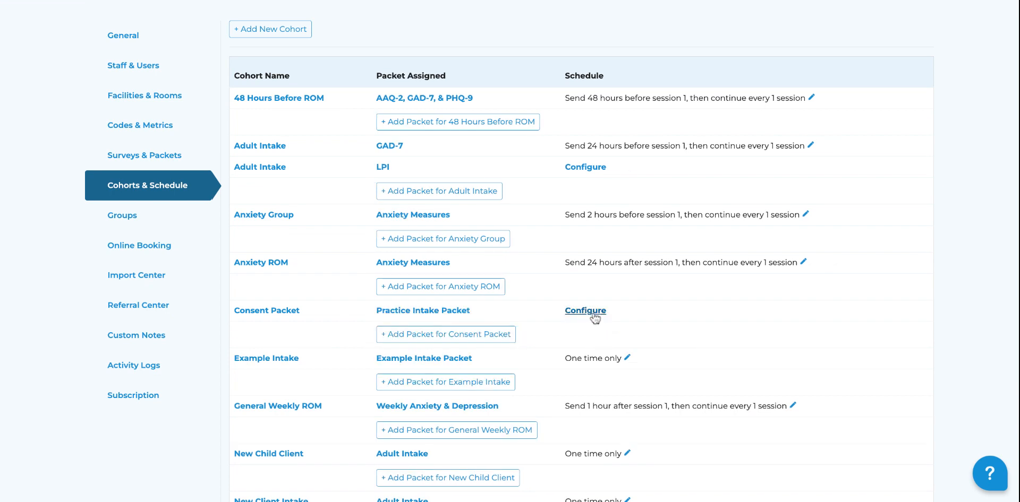
{"action": "left_click", "coordinate": [586, 313]}
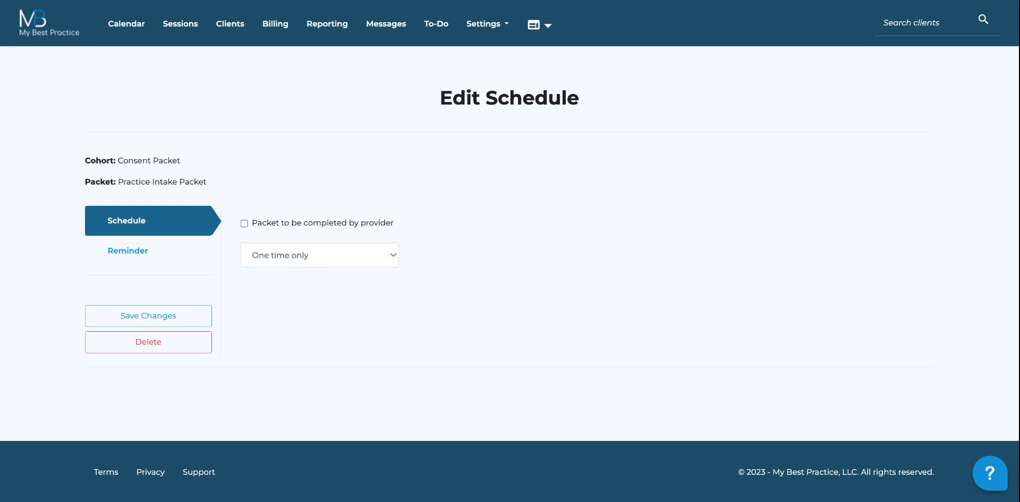
Step: Try sending the packet by session: 48 hours before, triggered by session 3
{"action": "left_click", "coordinate": [319, 255]}
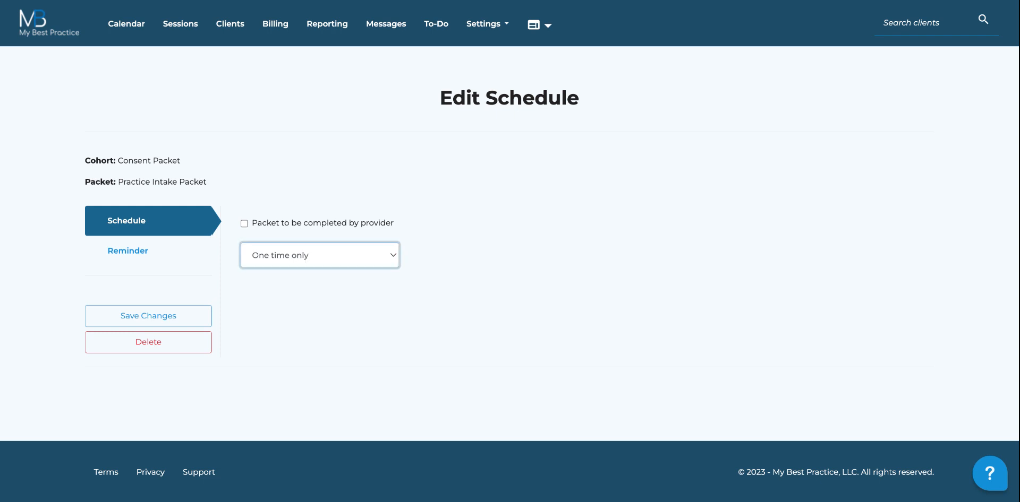
{"action": "left_click", "coordinate": [303, 297]}
{"action": "left_click", "coordinate": [302, 312]}
{"action": "type", "text": "4"}
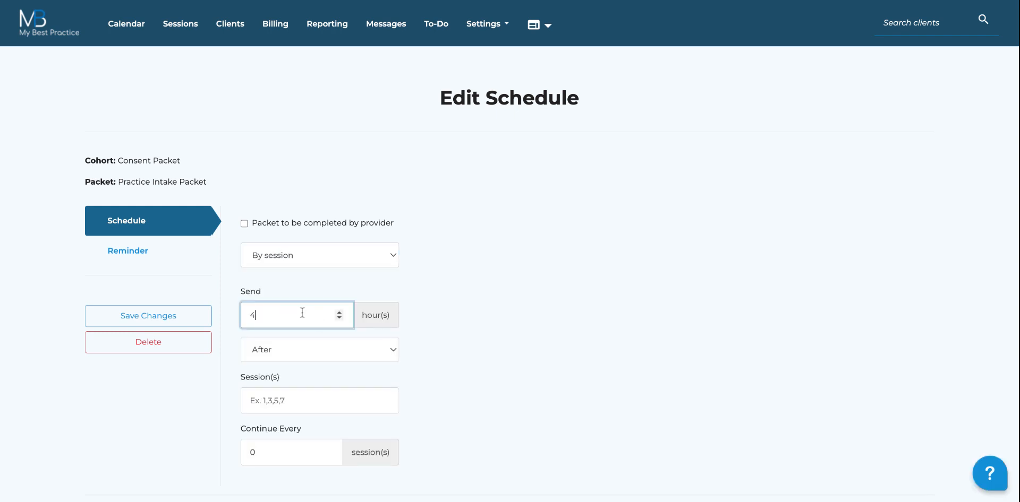
{"action": "type", "text": "8"}
{"action": "left_click", "coordinate": [311, 402]}
{"action": "type", "text": "3"}
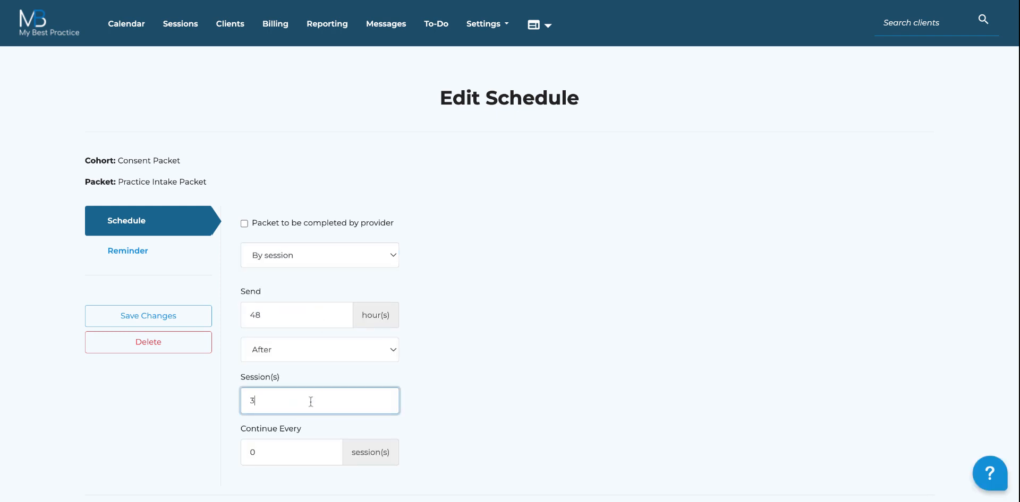
{"action": "key", "text": "Tab"}
{"action": "key", "text": "BackSpace"}
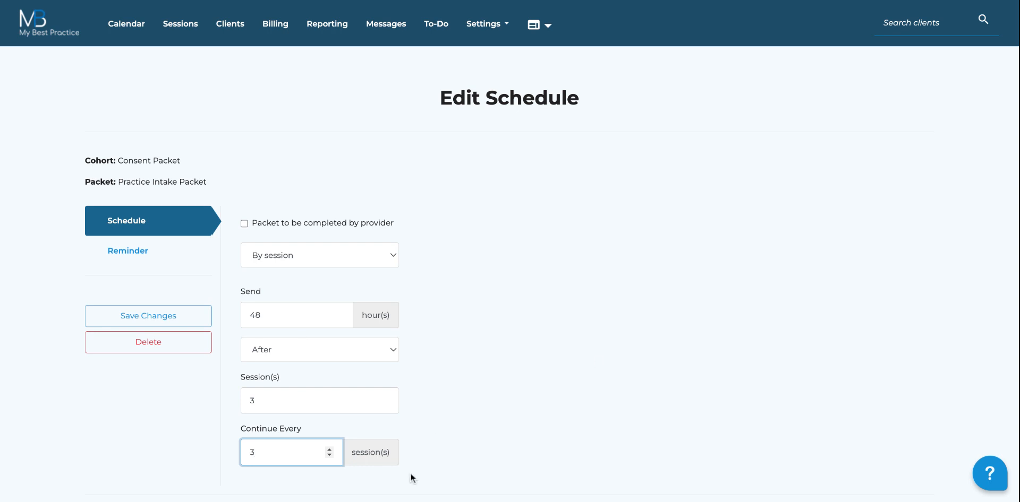
{"action": "scroll", "coordinate": [424, 280], "scroll_direction": "down", "scroll_amount": 3}
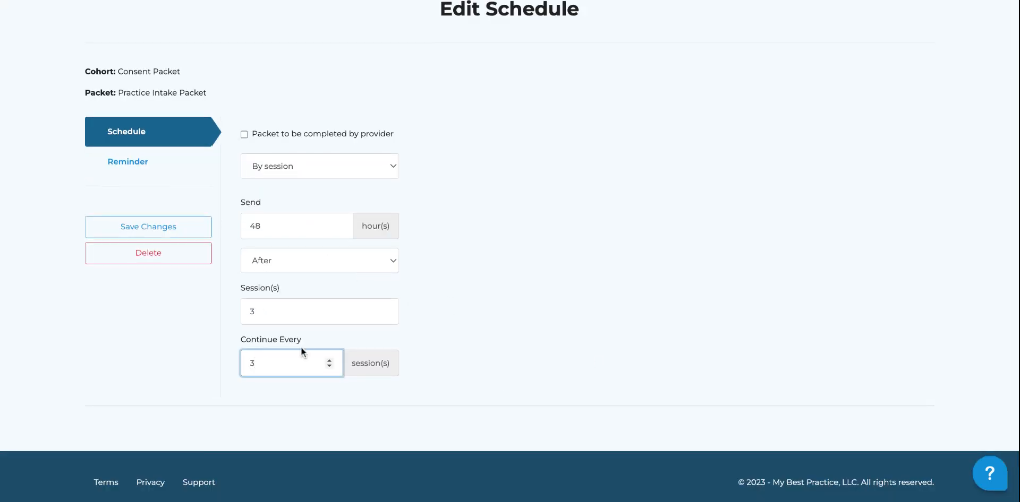
Step: Switch to One time only, set reminders every 1 day up to 3, and save
{"action": "left_click", "coordinate": [286, 165]}
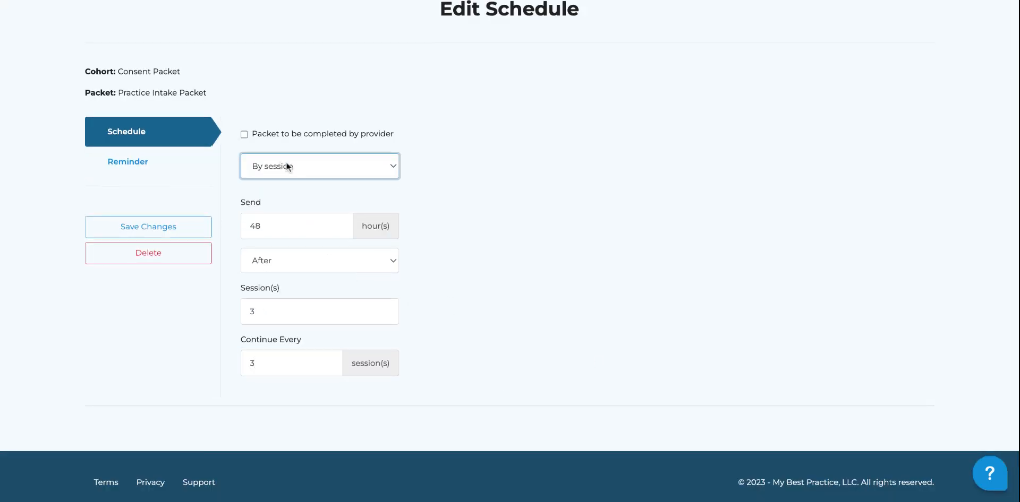
{"action": "left_click", "coordinate": [278, 180]}
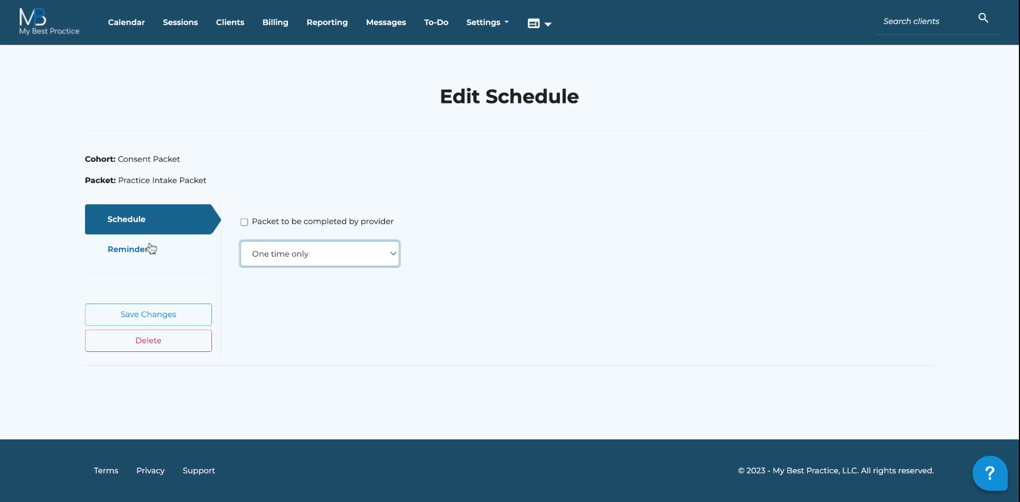
{"action": "left_click", "coordinate": [127, 246]}
{"action": "left_click", "coordinate": [320, 239]}
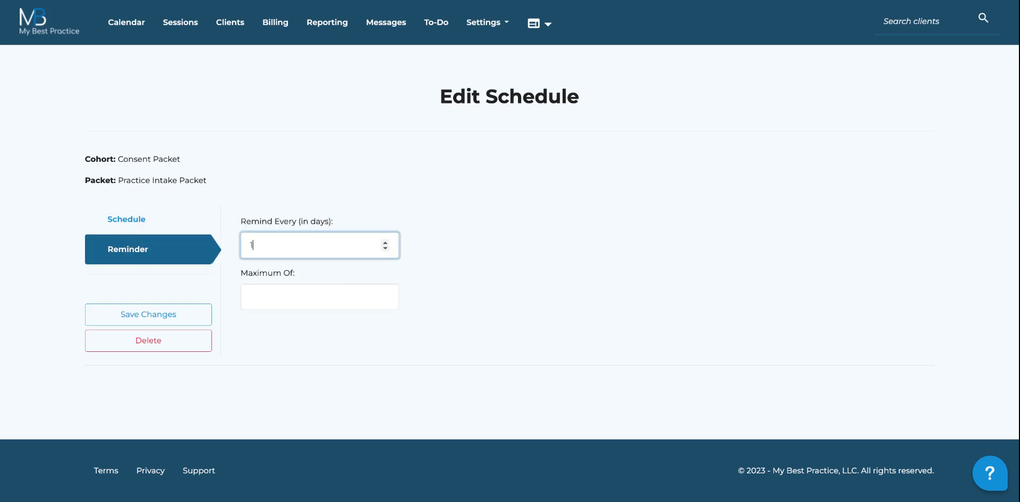
{"action": "left_click", "coordinate": [315, 287]}
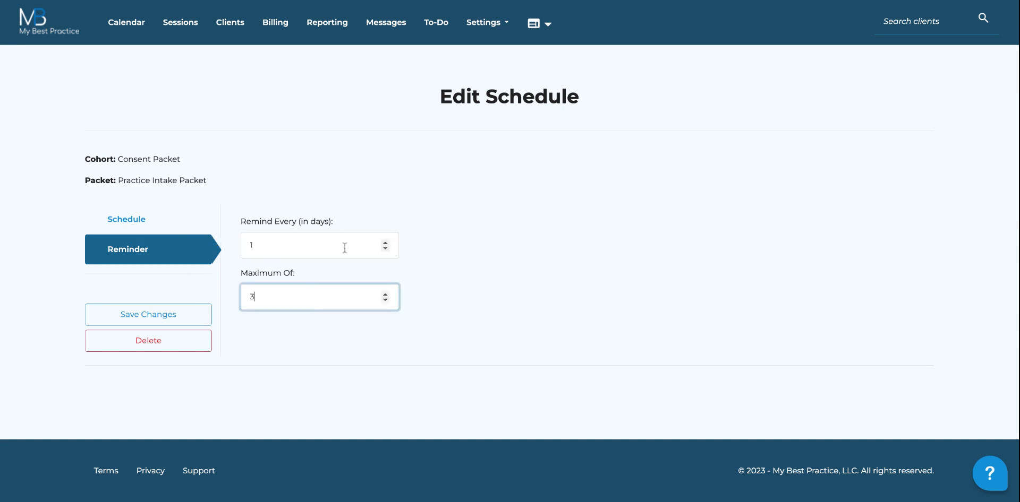
{"action": "left_click", "coordinate": [250, 246]}
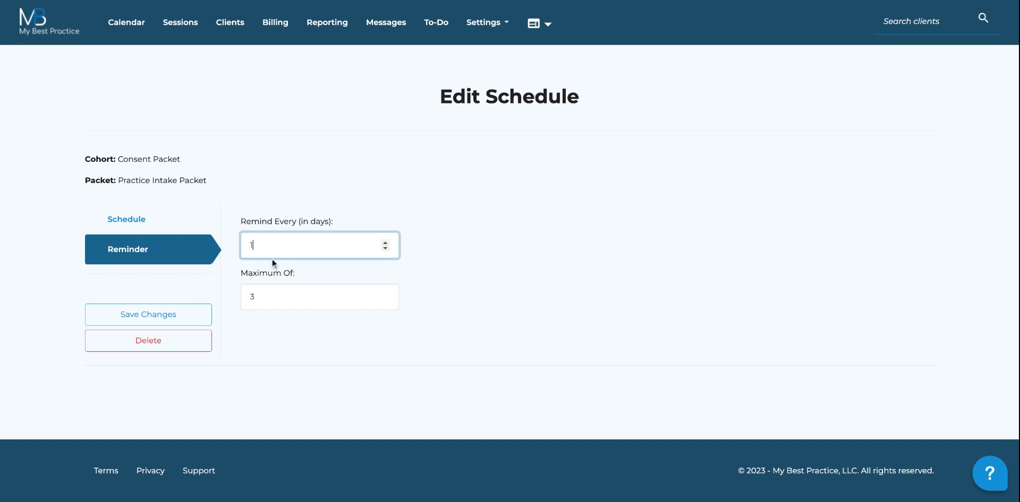
{"action": "left_click", "coordinate": [149, 319]}
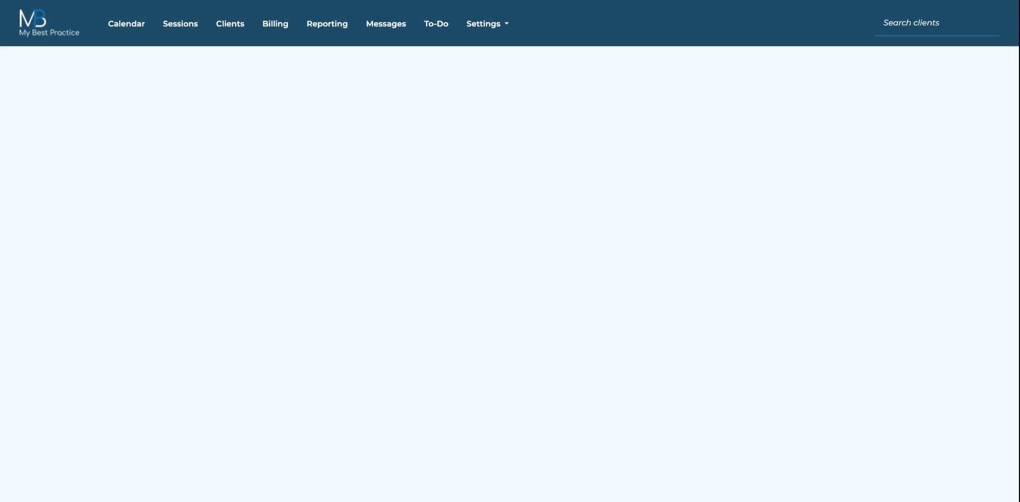
Step: From the Calendar, start a new client and enter their first name, last name and e-mail
{"action": "left_click", "coordinate": [136, 39]}
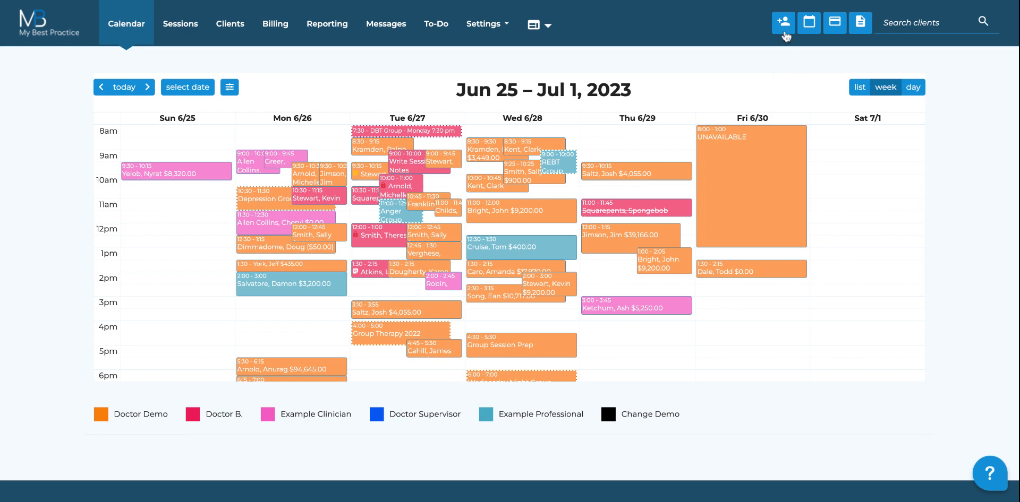
{"action": "left_click", "coordinate": [783, 30]}
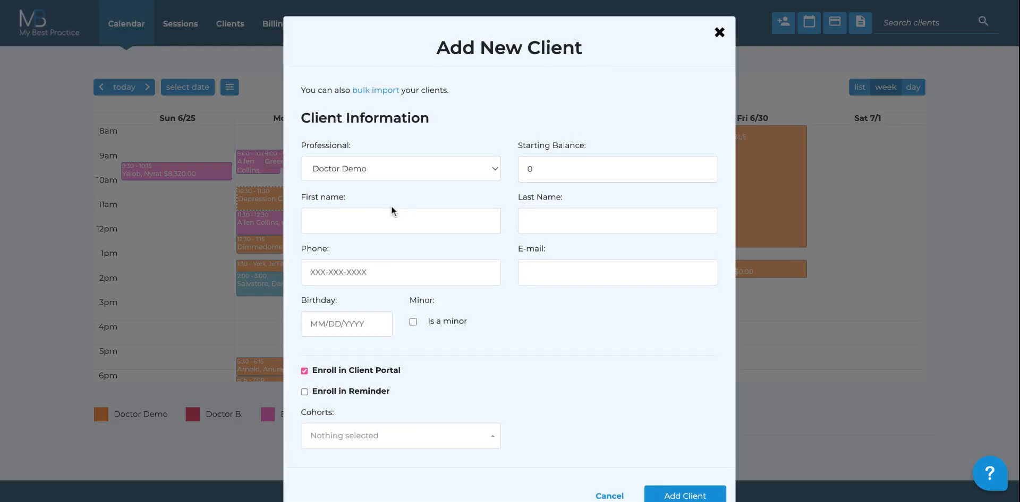
{"action": "left_click", "coordinate": [375, 223]}
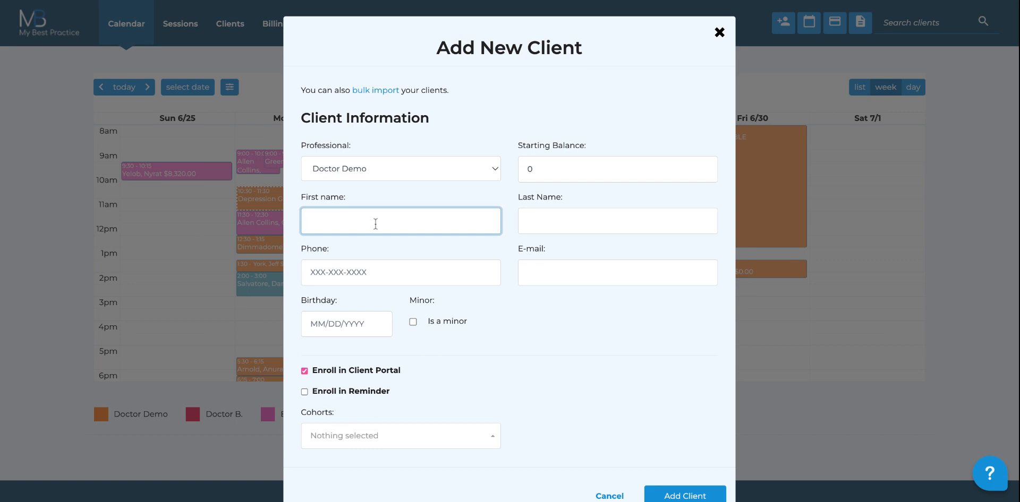
{"action": "key", "text": "Tab"}
{"action": "key", "text": "Tab"}
{"action": "key", "text": "Tab"}
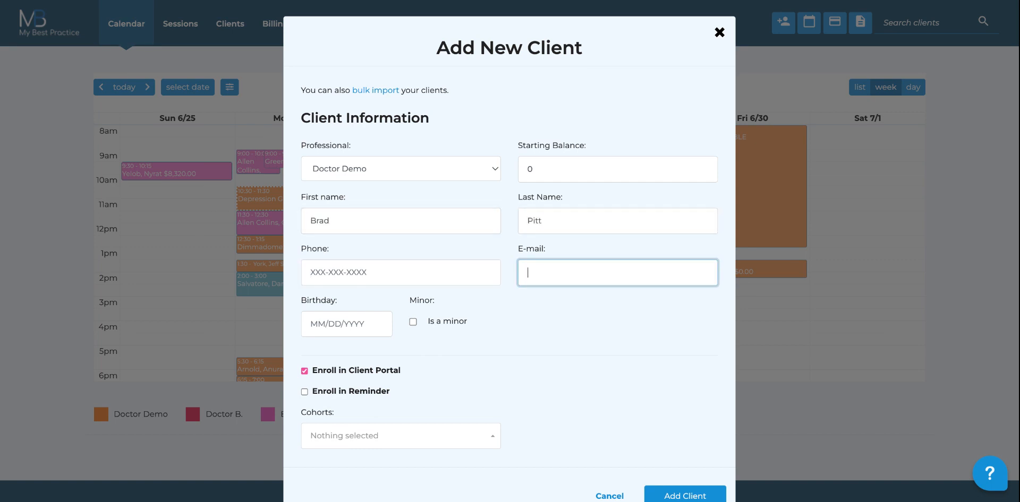
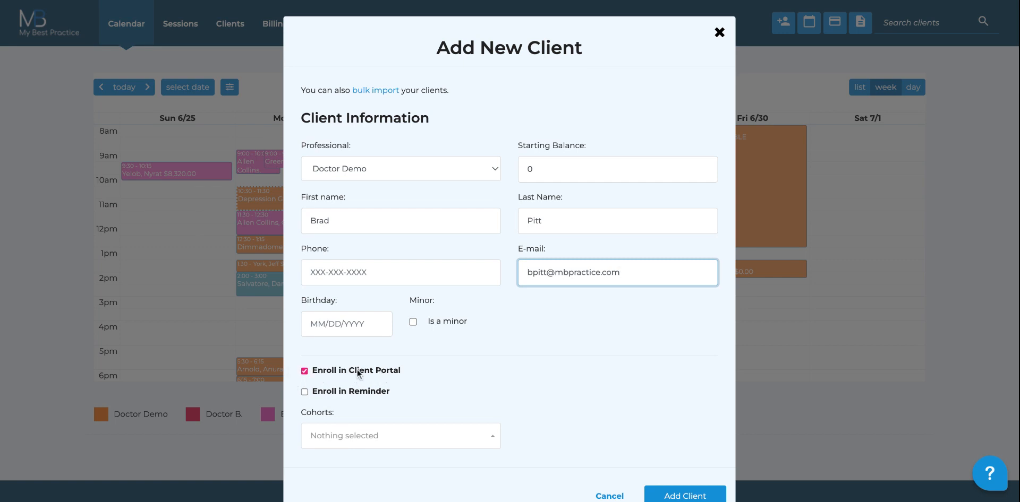
Step: Enrol the client in the Consent Packet cohort and add the client
{"action": "scroll", "coordinate": [467, 332], "scroll_direction": "down", "scroll_amount": 1}
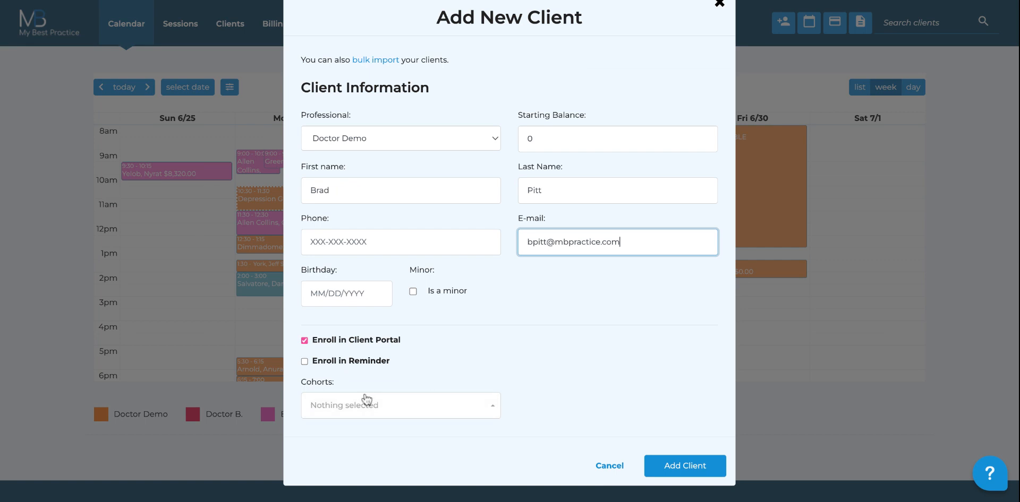
{"action": "left_click", "coordinate": [370, 410]}
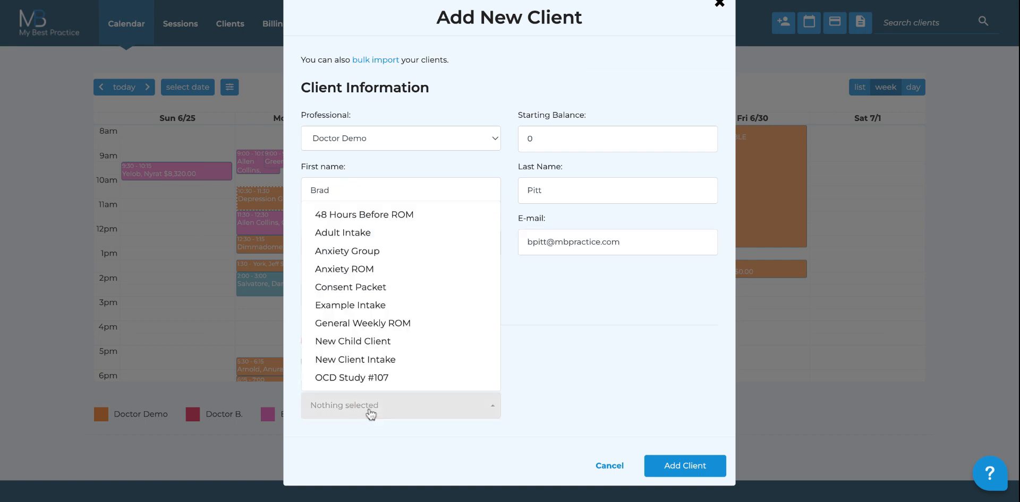
{"action": "left_click", "coordinate": [372, 289]}
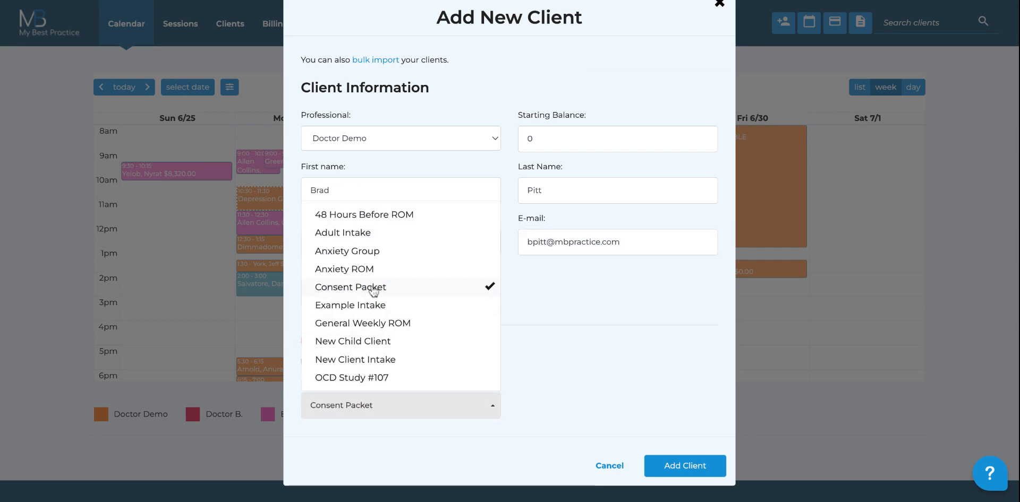
{"action": "left_click", "coordinate": [621, 308]}
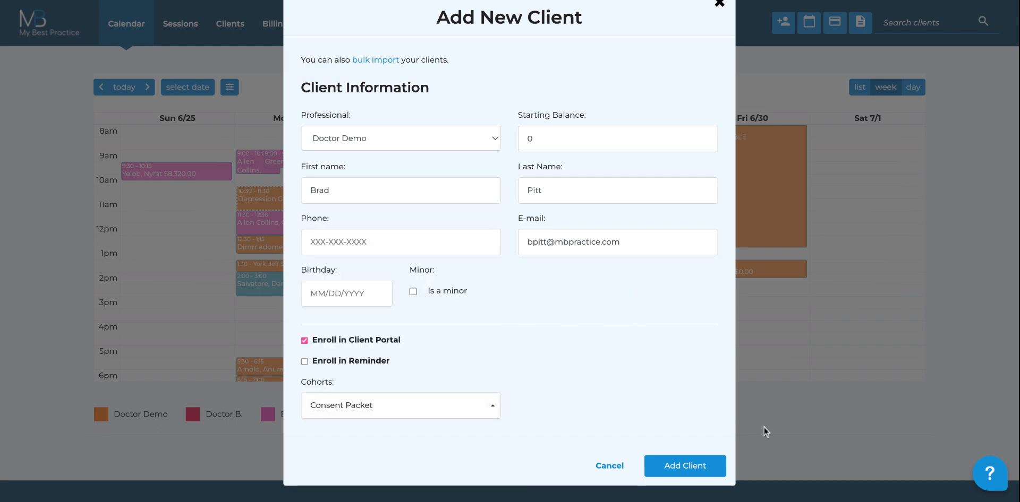
{"action": "left_click", "coordinate": [681, 475]}
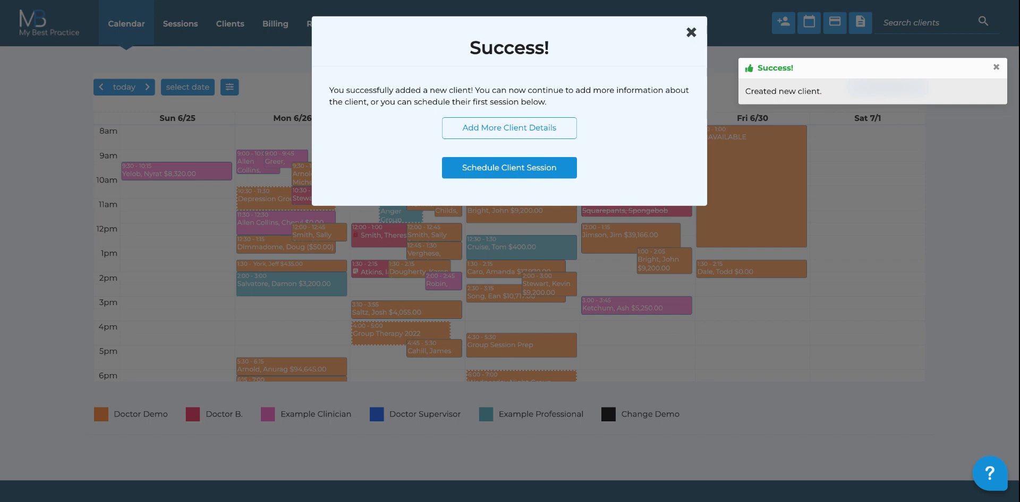
Step: Open Add More Client Details and review the Client Overview, showing $0.00 balance and Active status
{"action": "left_click", "coordinate": [503, 133]}
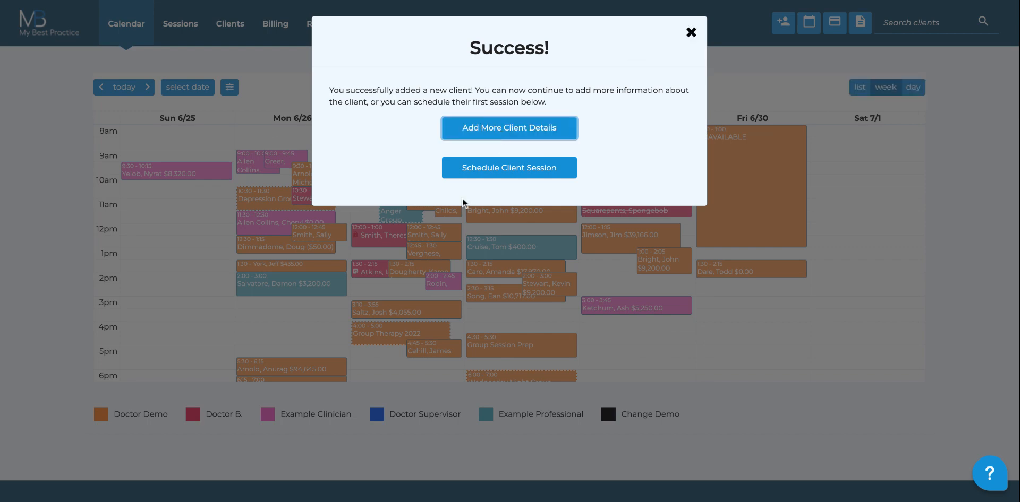
{"action": "scroll", "coordinate": [408, 256], "scroll_direction": "down", "scroll_amount": 3}
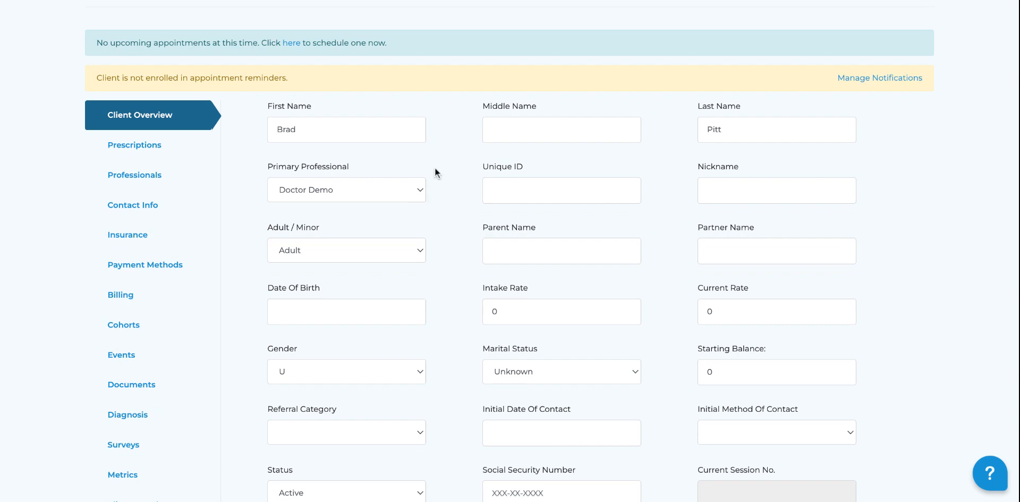
{"action": "scroll", "coordinate": [435, 167], "scroll_direction": "up", "scroll_amount": 3}
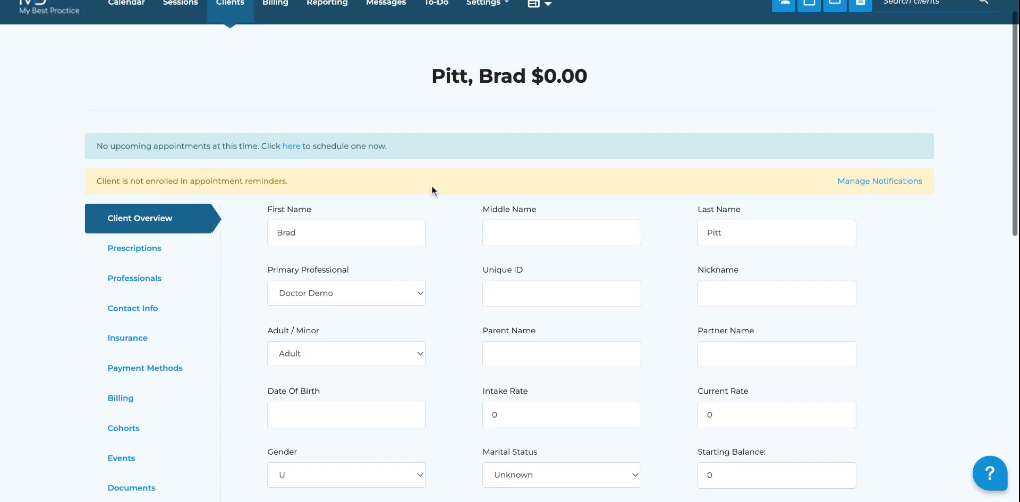
{"action": "scroll", "coordinate": [431, 187], "scroll_direction": "down", "scroll_amount": 2}
{"action": "scroll", "coordinate": [433, 190], "scroll_direction": "down", "scroll_amount": 1}
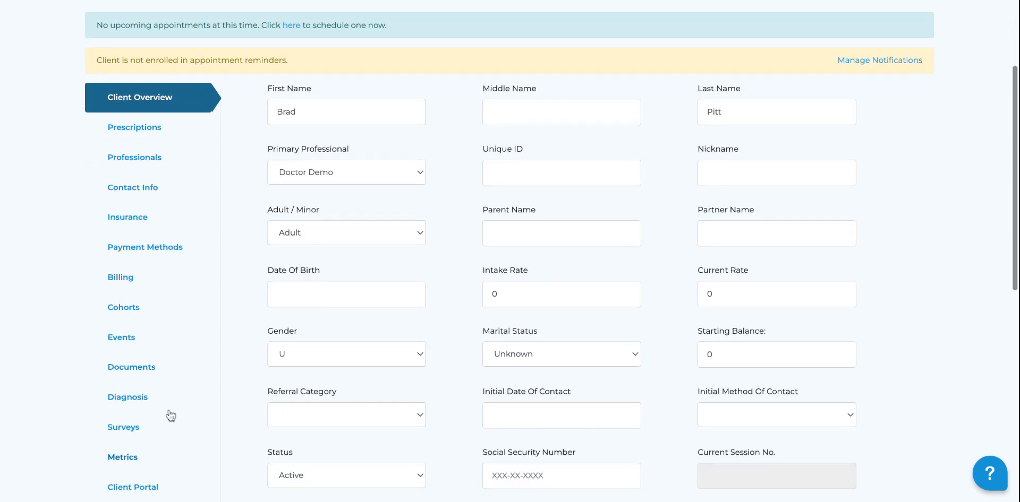
{"action": "scroll", "coordinate": [180, 376], "scroll_direction": "down", "scroll_amount": 4}
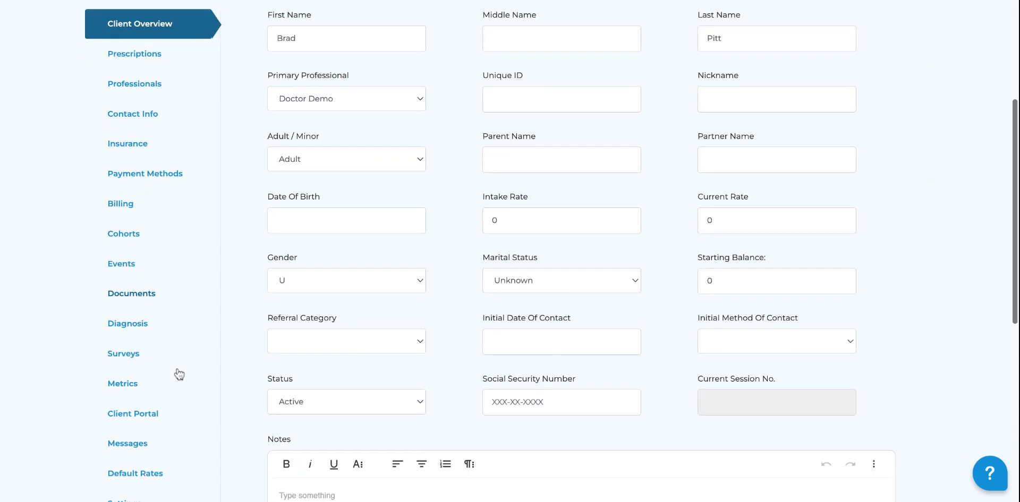
{"action": "scroll", "coordinate": [179, 375], "scroll_direction": "down", "scroll_amount": 1}
{"action": "scroll", "coordinate": [178, 312], "scroll_direction": "up", "scroll_amount": 1}
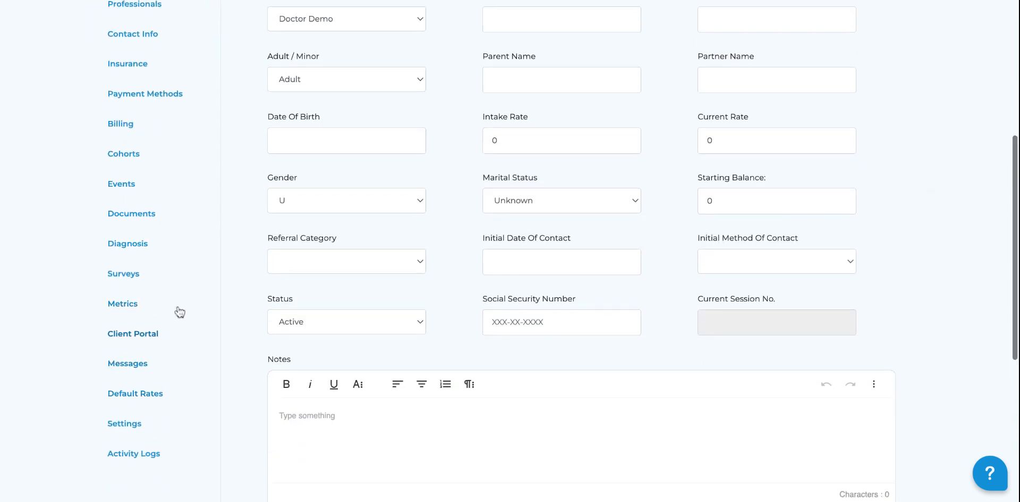
{"action": "scroll", "coordinate": [189, 330], "scroll_direction": "up", "scroll_amount": 8}
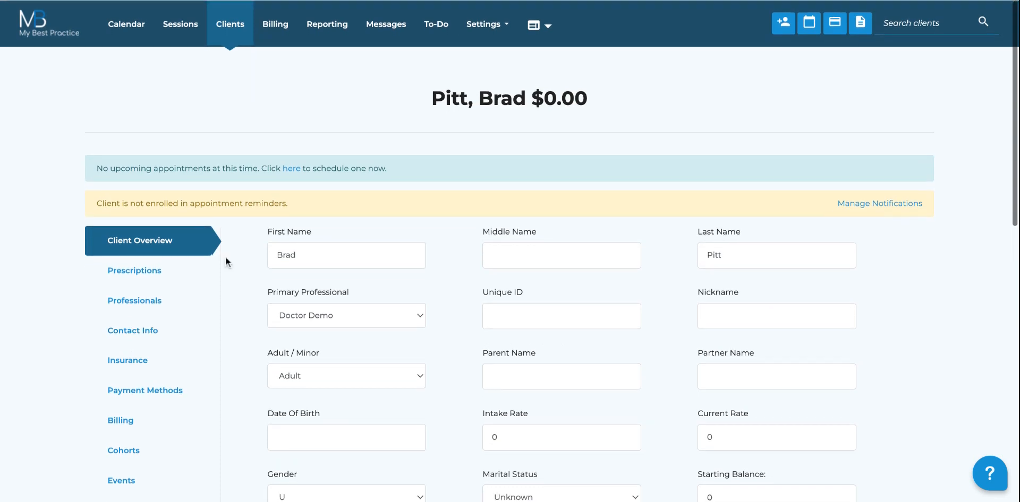
Step: Go to Clients and scroll through the active clients with their statuses and balances
{"action": "left_click", "coordinate": [230, 41]}
{"action": "scroll", "coordinate": [409, 313], "scroll_direction": "down", "scroll_amount": 1}
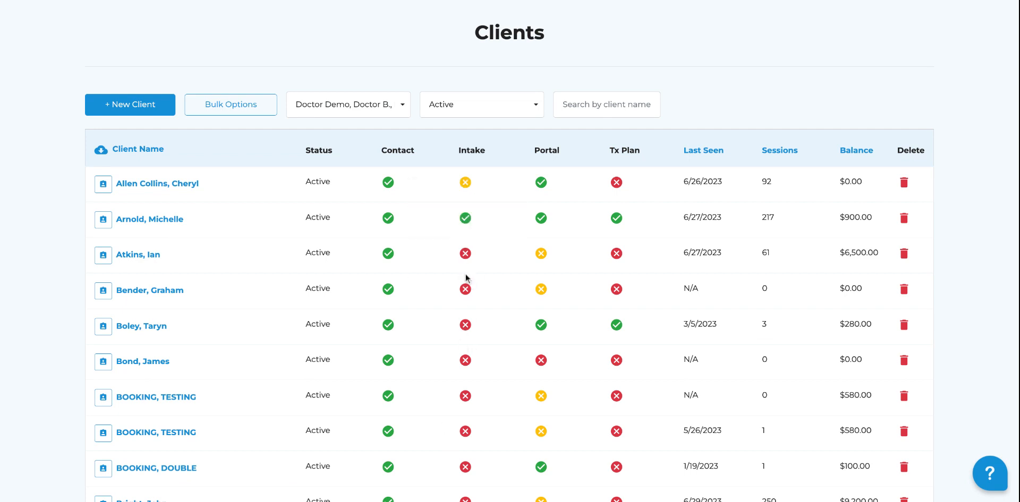
{"action": "scroll", "coordinate": [465, 278], "scroll_direction": "up", "scroll_amount": 1}
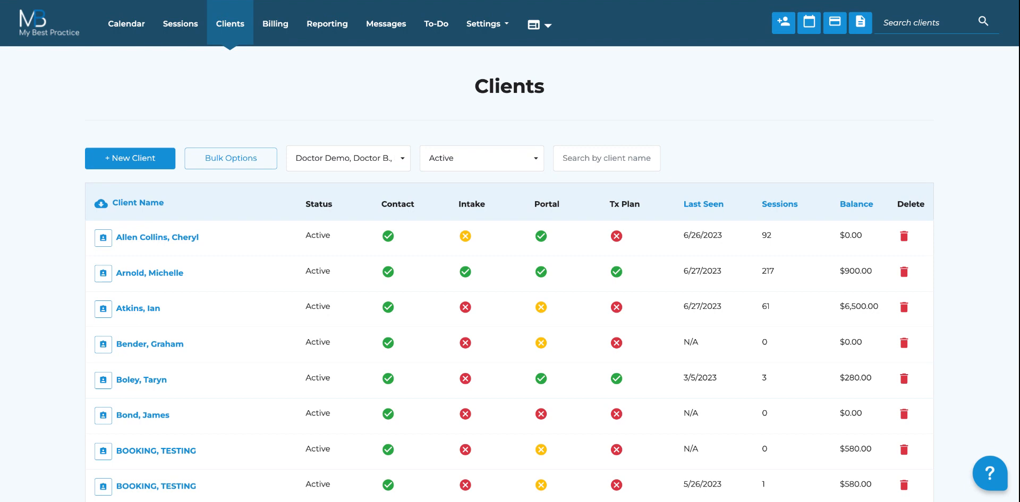
Step: Start a new message to the new client with subject 'Please complete intake'
{"action": "left_click", "coordinate": [386, 42]}
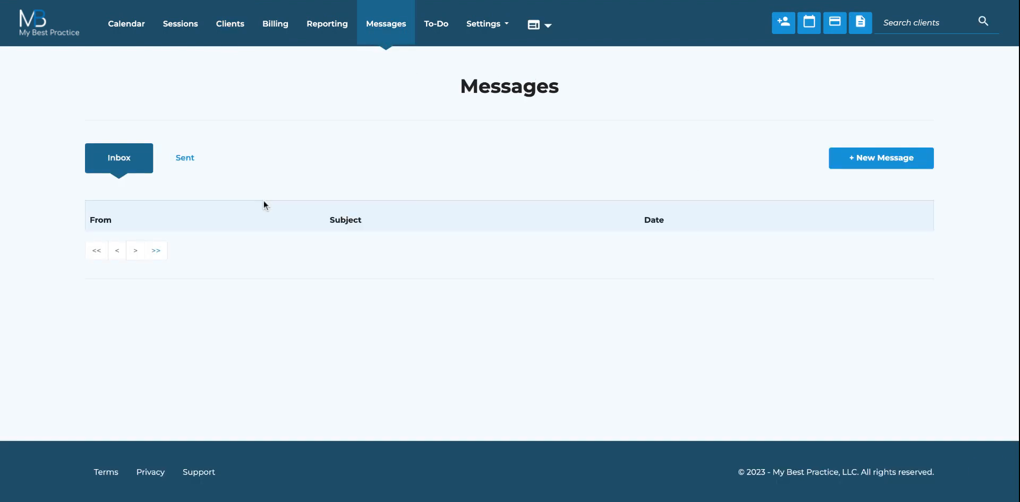
{"action": "left_click", "coordinate": [863, 157]}
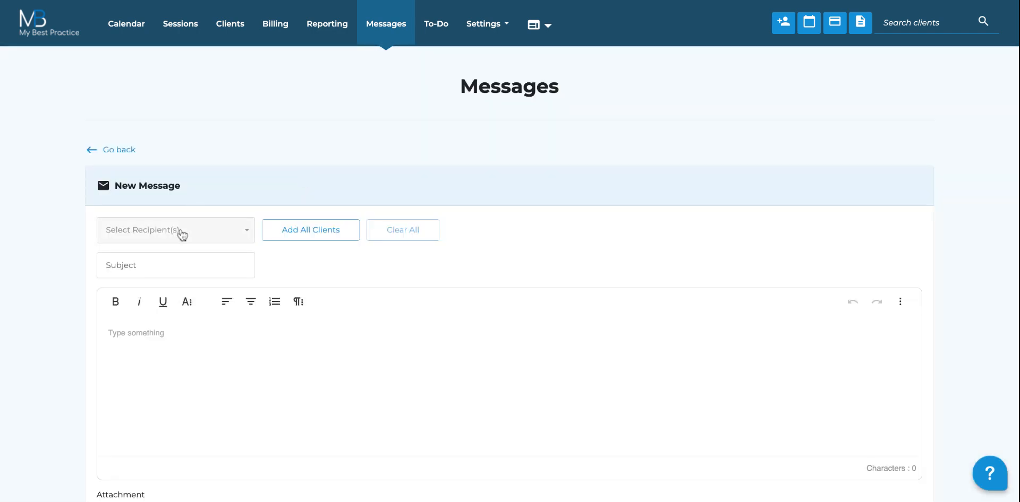
{"action": "left_click", "coordinate": [179, 232]}
{"action": "type", "text": "brad"}
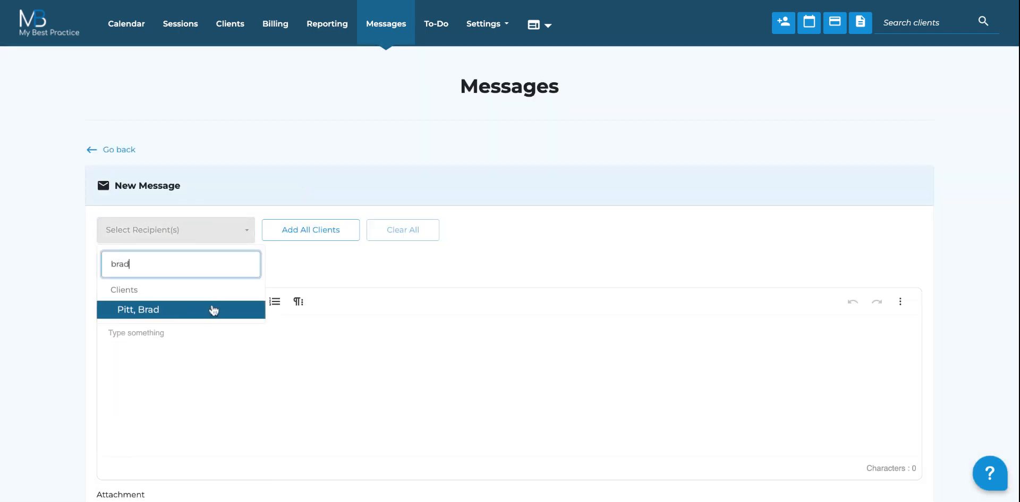
{"action": "left_click", "coordinate": [212, 310]}
{"action": "left_click", "coordinate": [292, 267]}
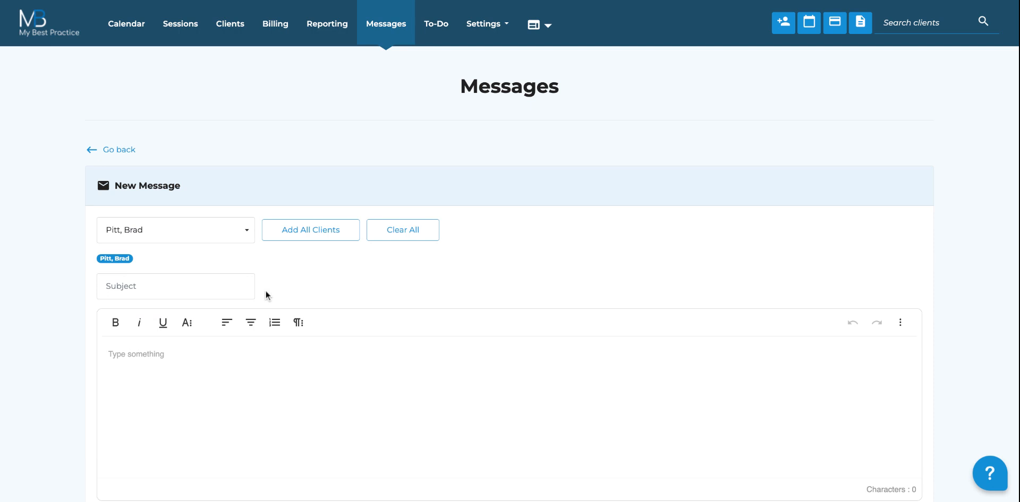
{"action": "left_click", "coordinate": [192, 289]}
{"action": "type", "text": "P"}
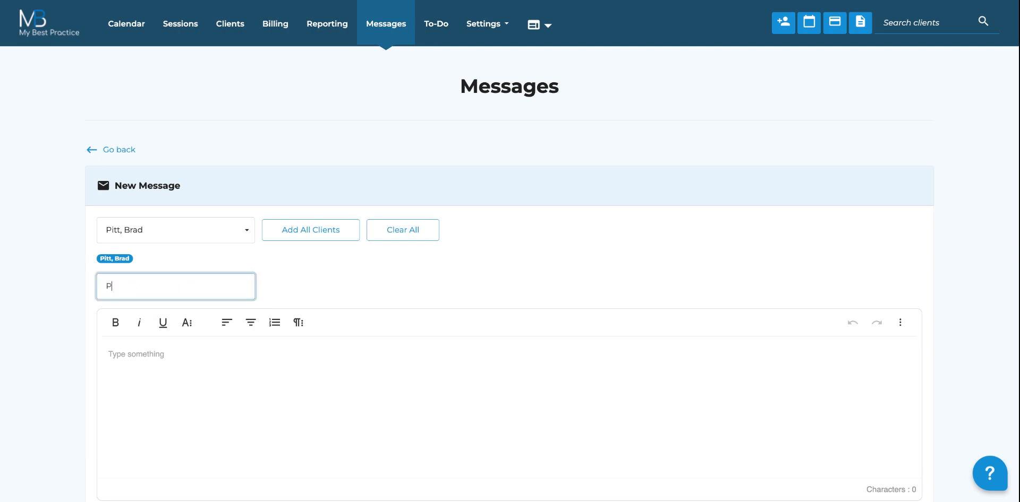
{"action": "type", "text": "lease complete intake"}
Step: Write the body: 'Attached you'll find the intake packet. Please complete prior to your first appointment.'
{"action": "left_click", "coordinate": [108, 354]}
{"action": "type", "text": "A"}
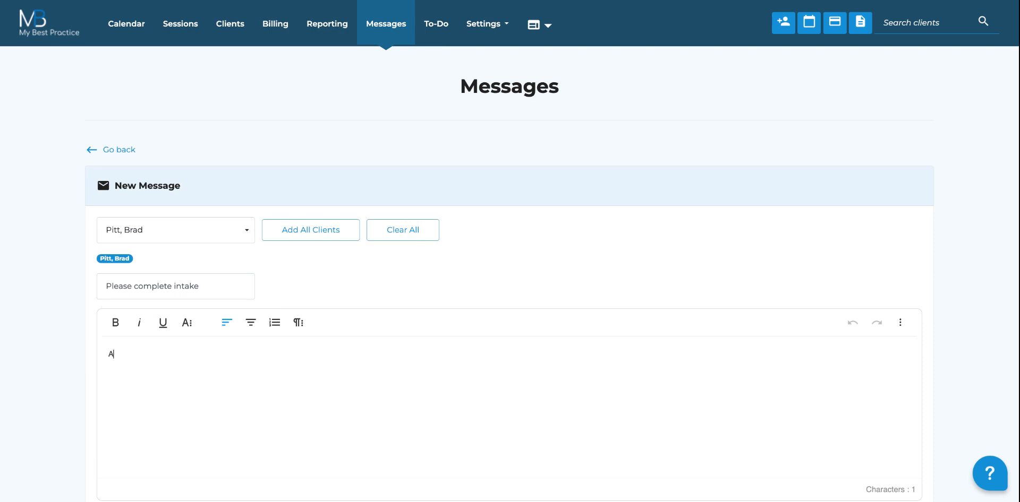
{"action": "type", "text": "ttached you'll fin"}
{"action": "key", "text": "BackSpace"}
{"action": "key", "text": "BackSpace"}
{"action": "key", "text": "BackSpace"}
{"action": "key", "text": "BackSpace"}
{"action": "type", "text": "find"}
{"action": "key", "text": "BackSpace"}
{"action": "key", "text": "BackSpace"}
{"action": "key", "text": "BackSpace"}
{"action": "key", "text": "BackSpace"}
{"action": "type", "text": "find the intake "}
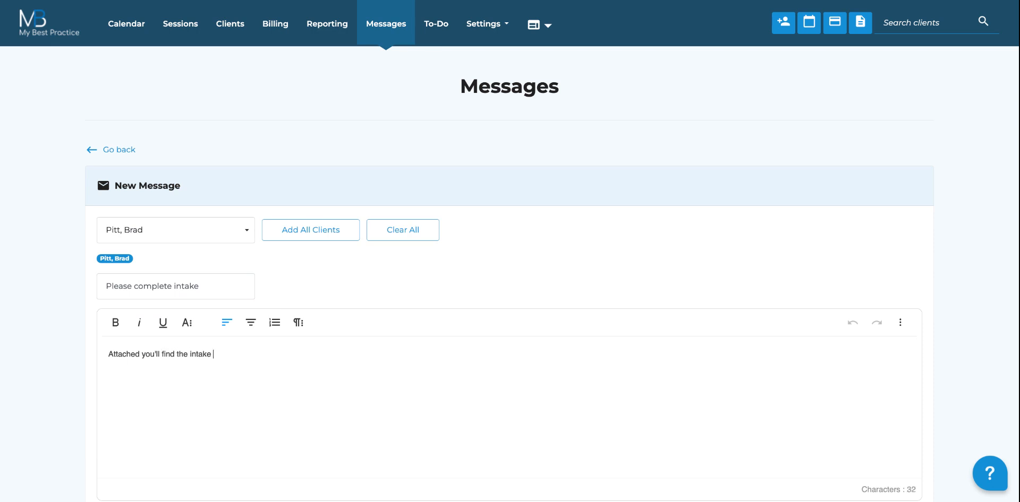
{"action": "type", "text": "packet. Please complete prior to"}
{"action": "type", "text": "your"}
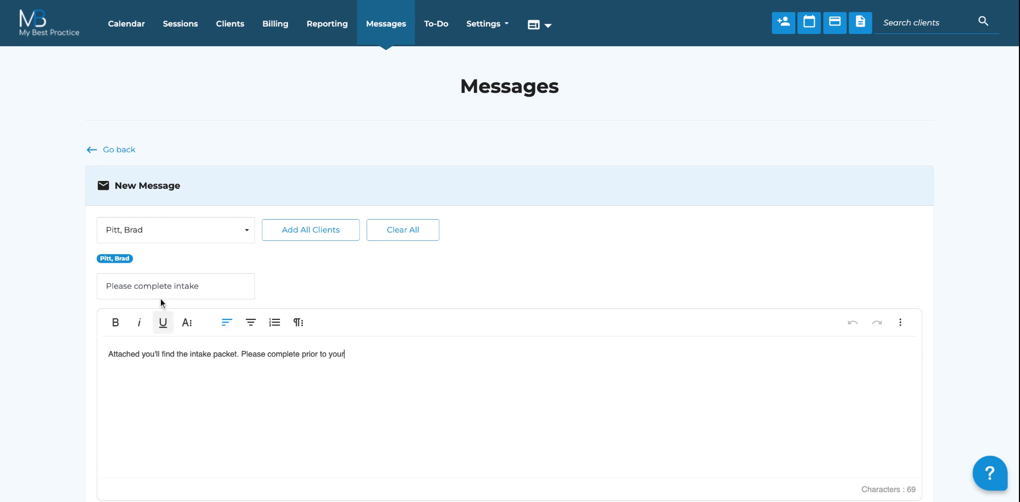
{"action": "type", "text": " first appointment."}
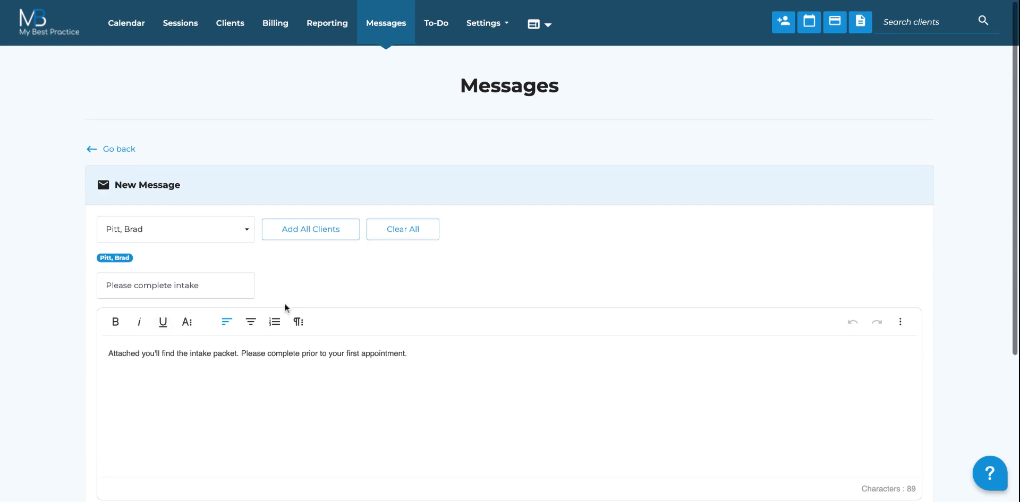
{"action": "scroll", "coordinate": [285, 303], "scroll_direction": "down", "scroll_amount": 4}
{"action": "scroll", "coordinate": [142, 345], "scroll_direction": "up", "scroll_amount": 1}
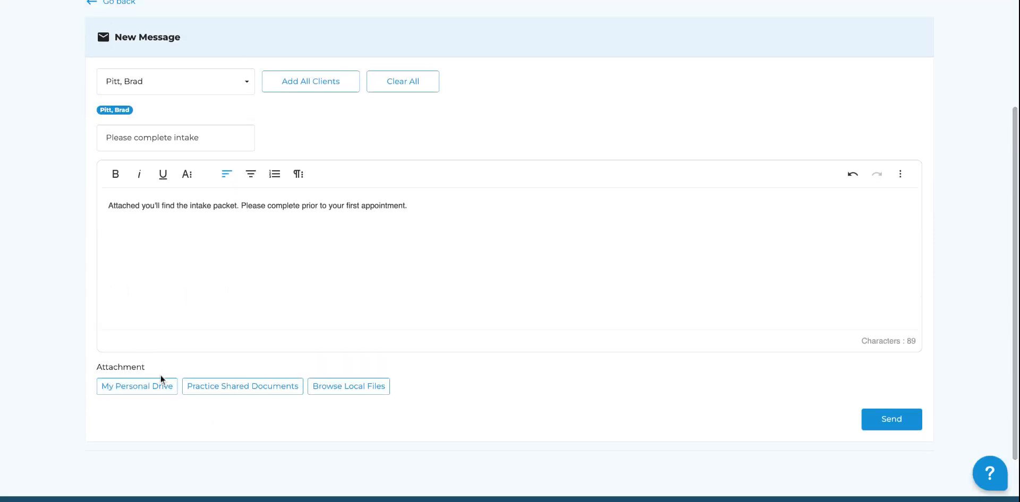
{"action": "scroll", "coordinate": [422, 269], "scroll_direction": "up", "scroll_amount": 1}
{"action": "scroll", "coordinate": [421, 269], "scroll_direction": "up", "scroll_amount": 3}
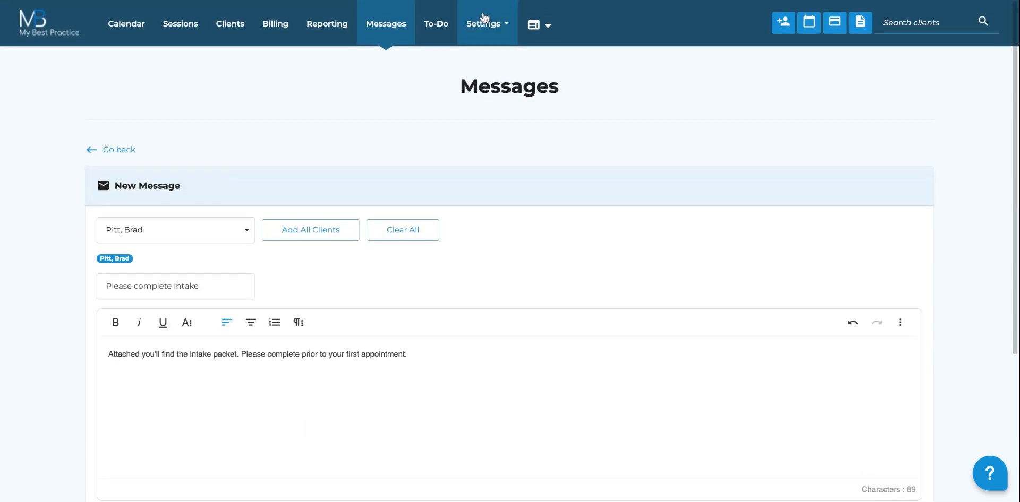
Step: Attach Adding New Users to Treat.pdf from My Personal Drive and send the message
{"action": "left_click", "coordinate": [486, 24]}
{"action": "left_click", "coordinate": [380, 119]}
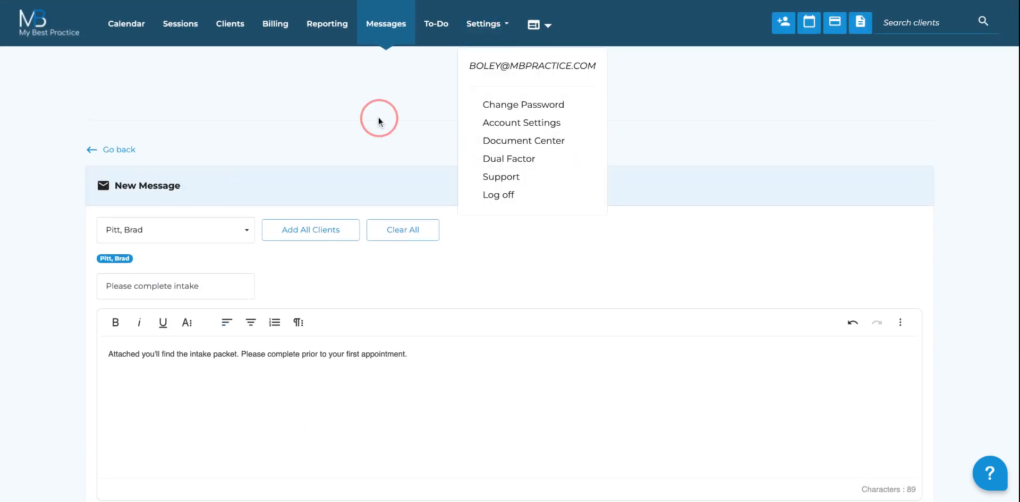
{"action": "scroll", "coordinate": [212, 318], "scroll_direction": "down", "scroll_amount": 4}
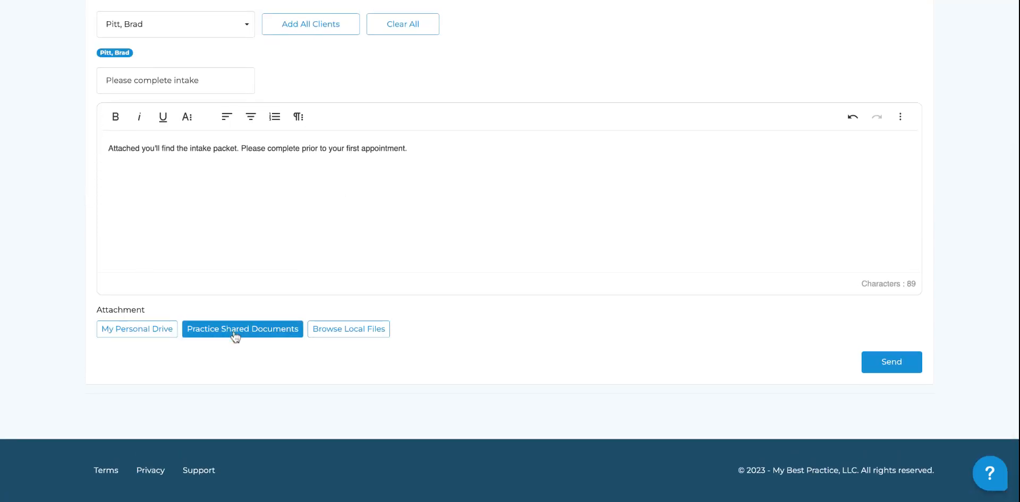
{"action": "left_click", "coordinate": [153, 328]}
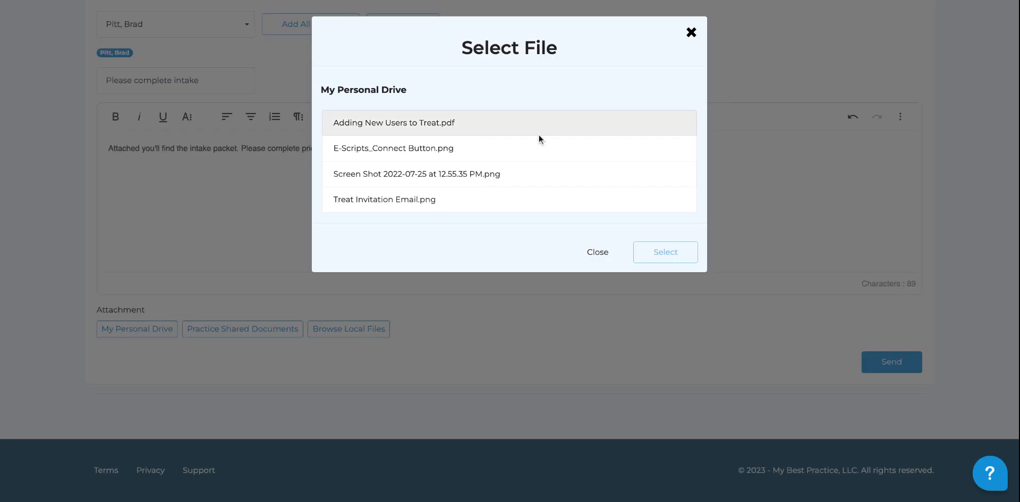
{"action": "left_click", "coordinate": [410, 122]}
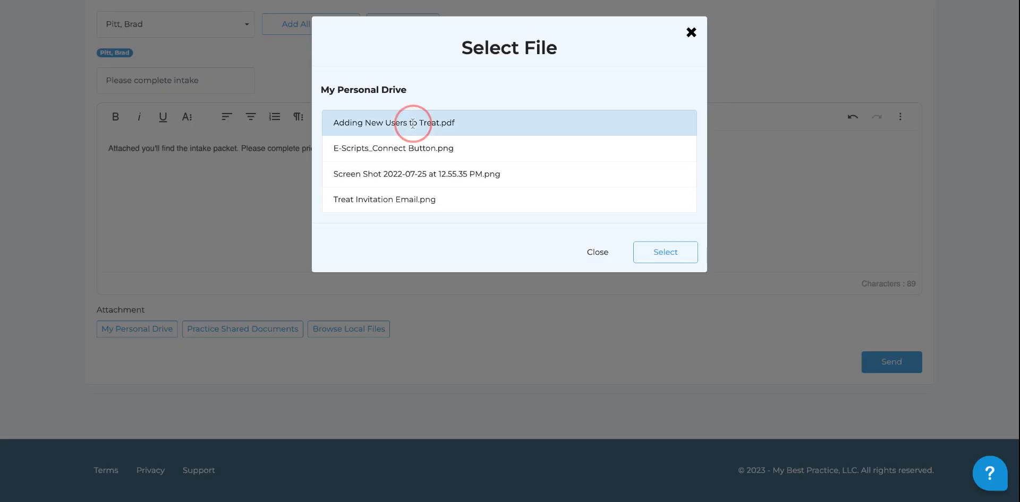
{"action": "left_click", "coordinate": [665, 253]}
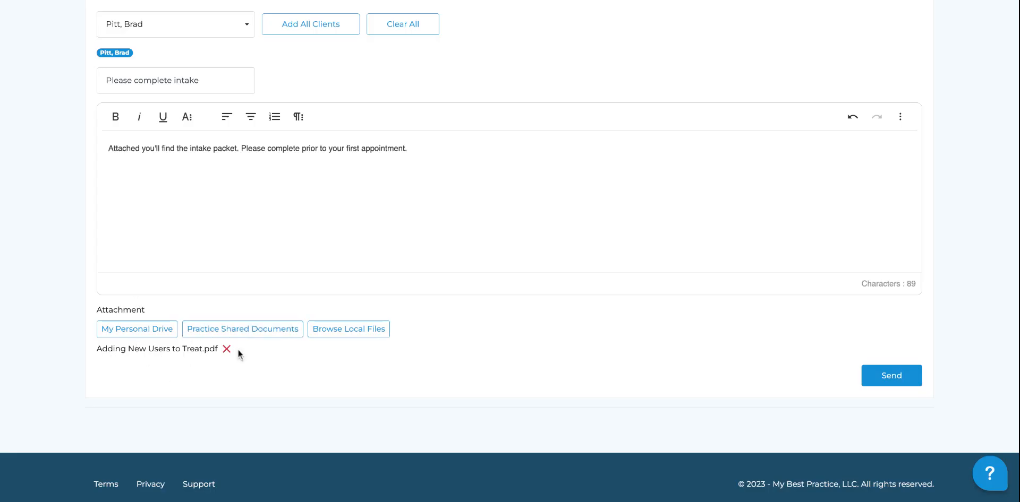
{"action": "scroll", "coordinate": [238, 350], "scroll_direction": "up", "scroll_amount": 1}
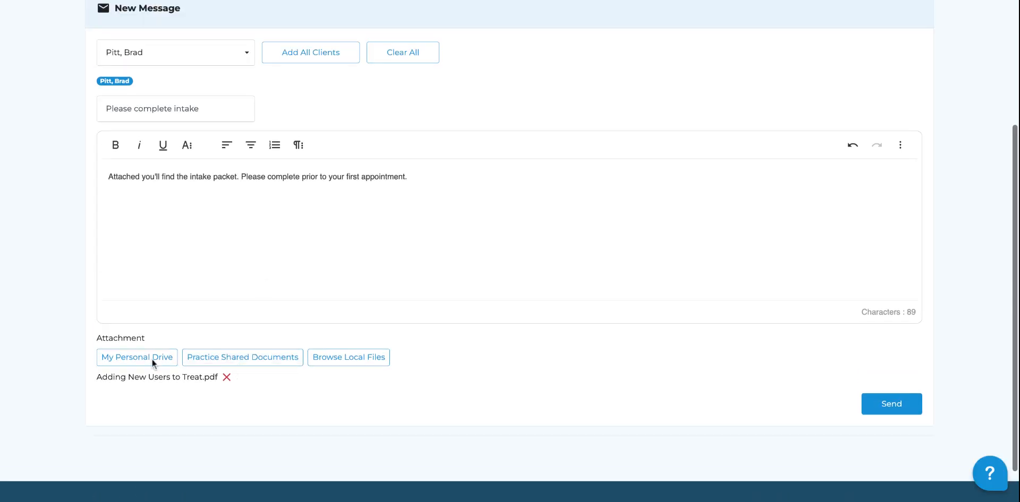
{"action": "left_click", "coordinate": [899, 403]}
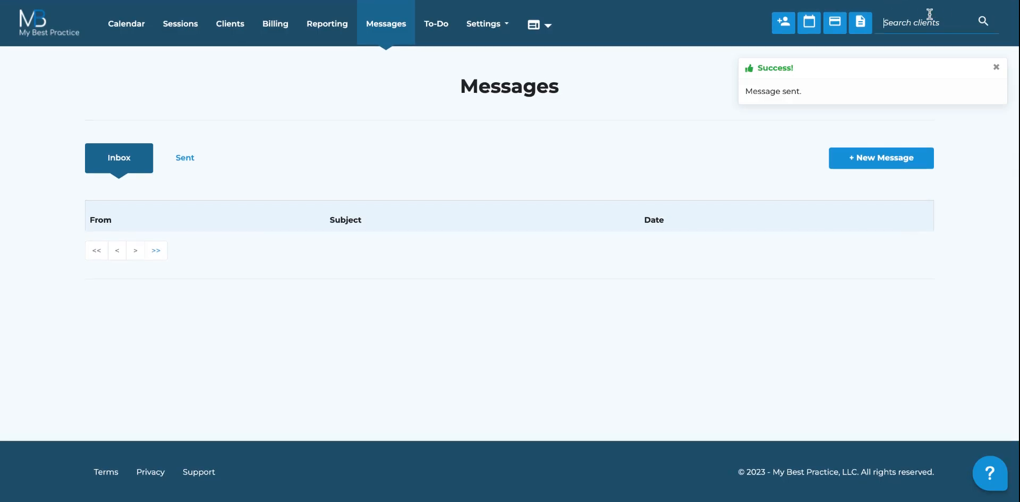
Step: Find the new client through Search clients and review their full Client Overview page
{"action": "left_click", "coordinate": [929, 14]}
{"action": "type", "text": "brad"}
{"action": "left_click", "coordinate": [917, 41]}
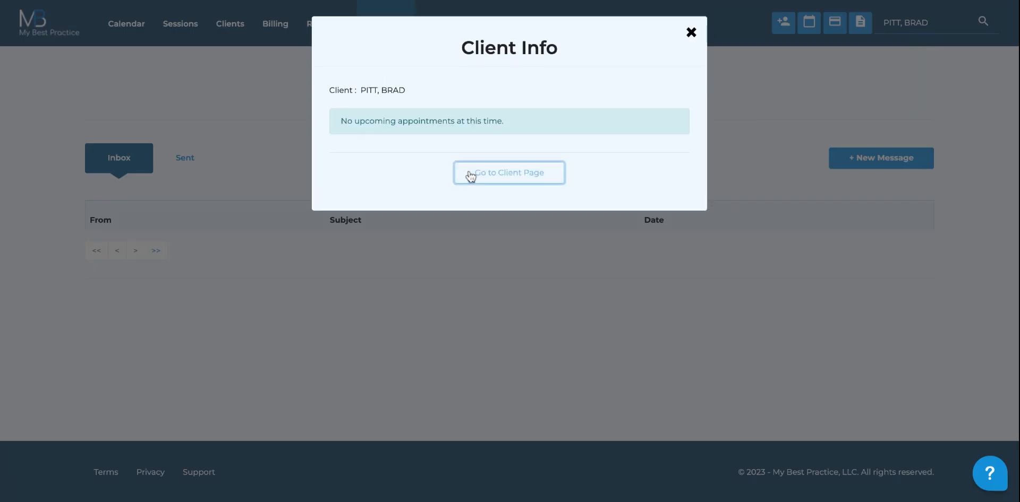
{"action": "left_click", "coordinate": [471, 176]}
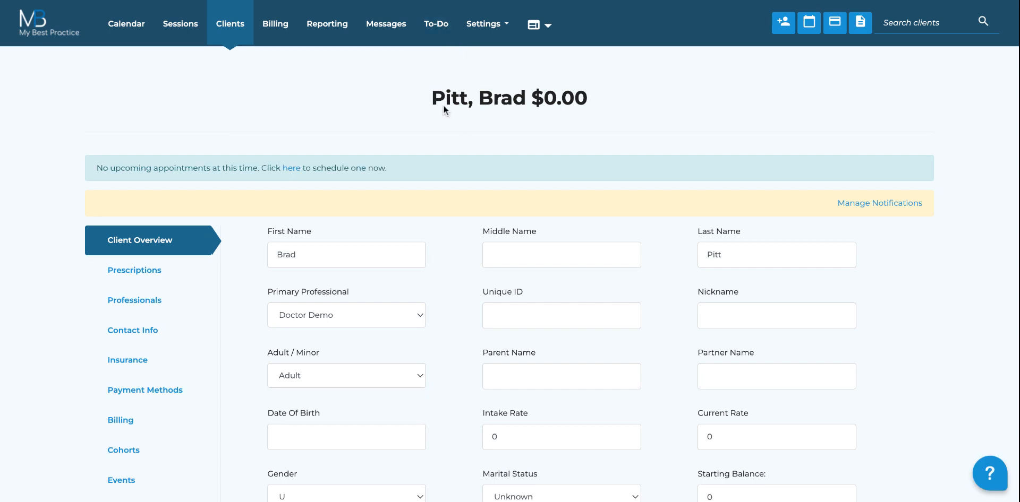
{"action": "scroll", "coordinate": [443, 105], "scroll_direction": "down", "scroll_amount": 3}
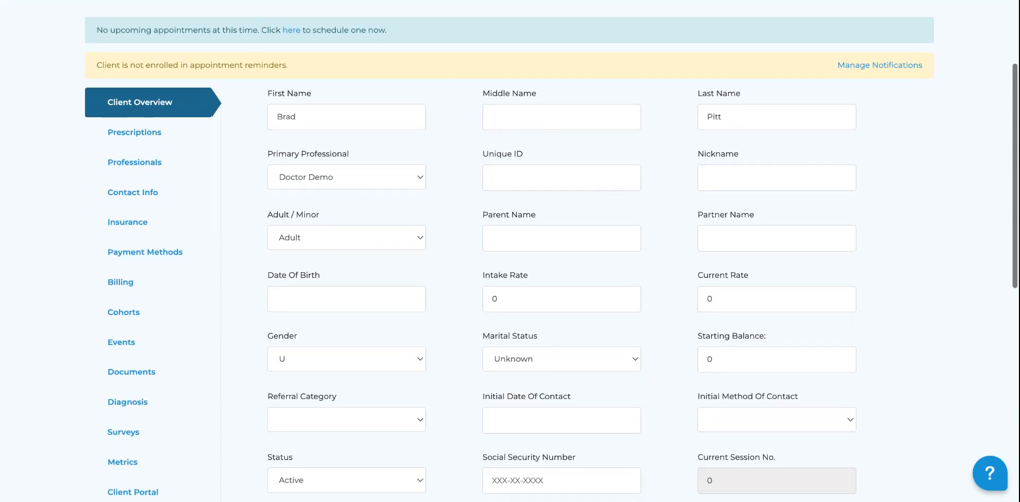
{"action": "scroll", "coordinate": [510, 251], "scroll_direction": "up", "scroll_amount": 4}
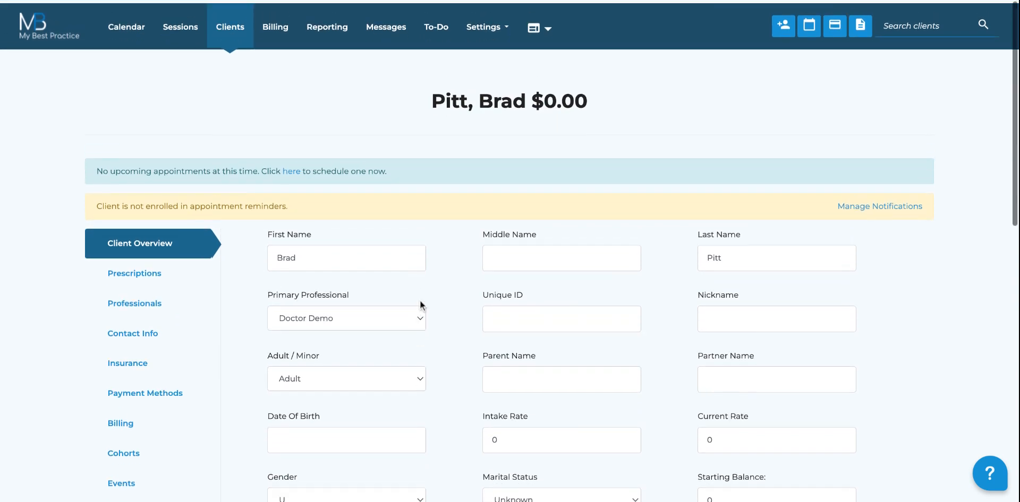
{"action": "scroll", "coordinate": [420, 306], "scroll_direction": "down", "scroll_amount": 4}
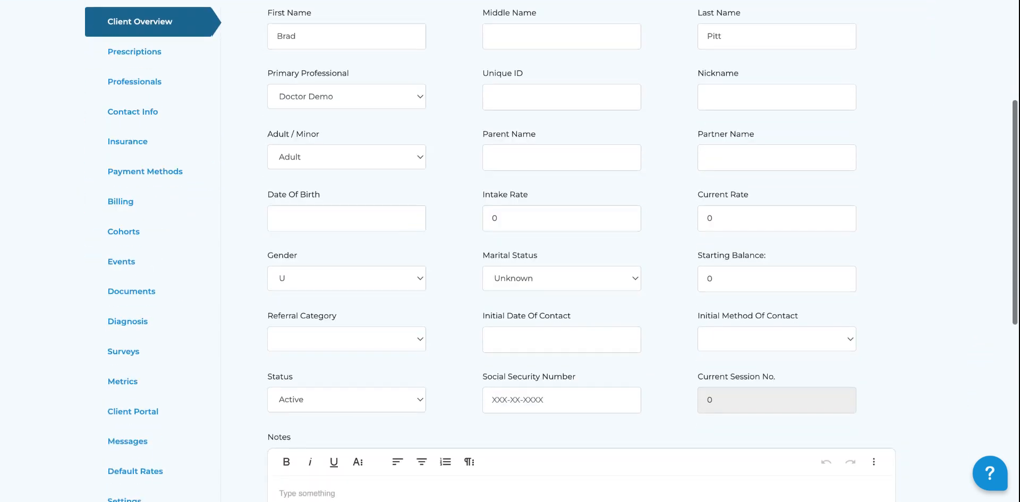
Step: Check the client's Client Portal access, Events timeline and empty Surveys send history
{"action": "left_click", "coordinate": [154, 409]}
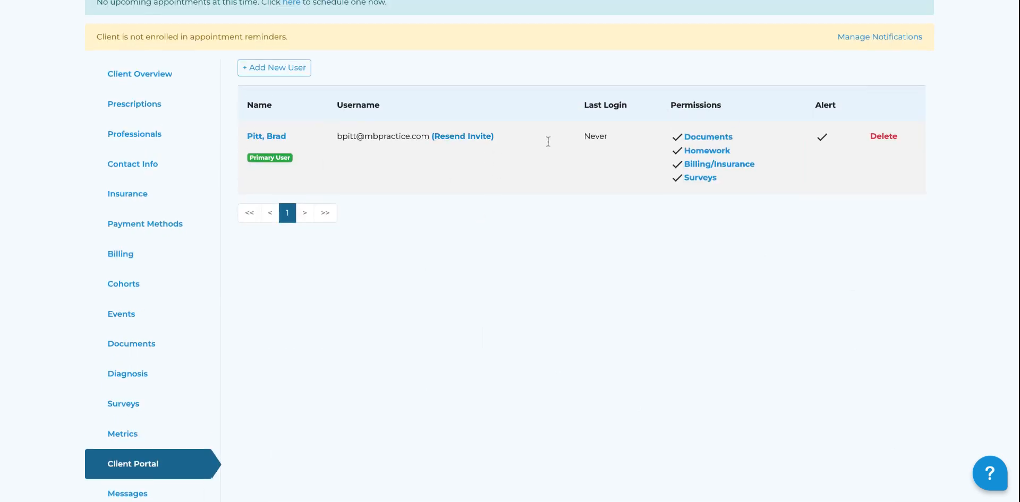
{"action": "left_click", "coordinate": [123, 403]}
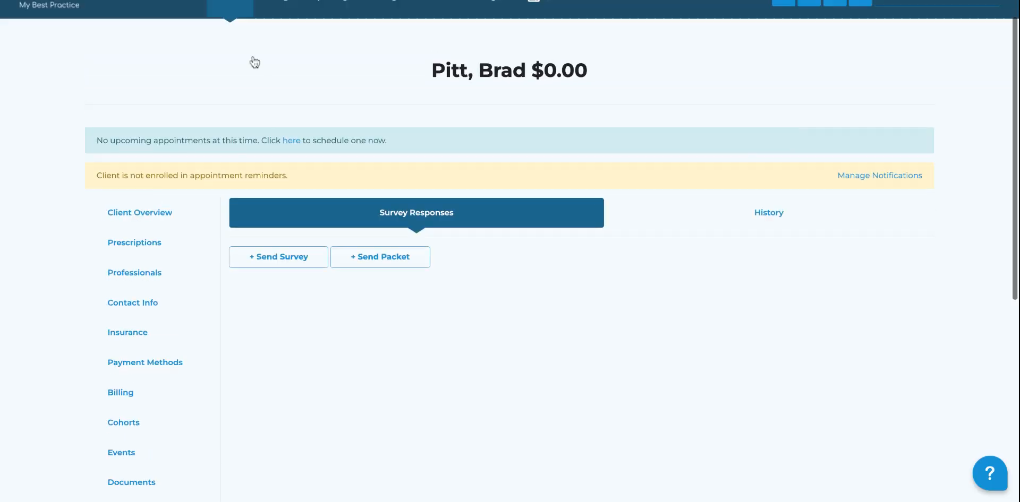
{"action": "left_click", "coordinate": [619, 210]}
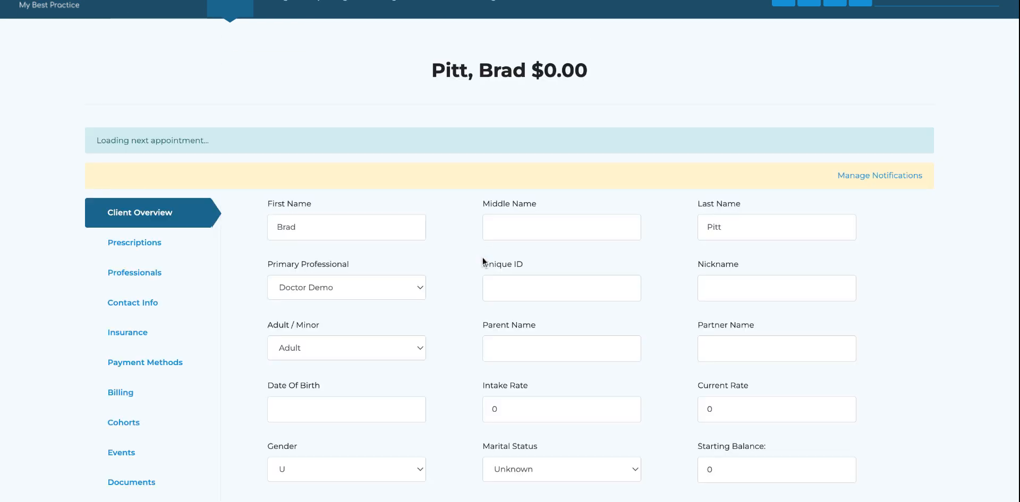
{"action": "left_click", "coordinate": [126, 350]}
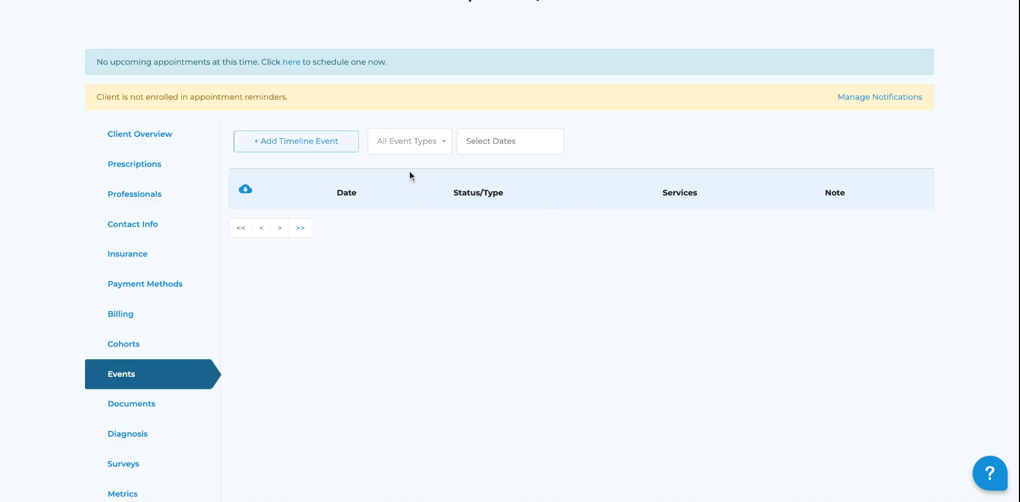
{"action": "left_click", "coordinate": [162, 407]}
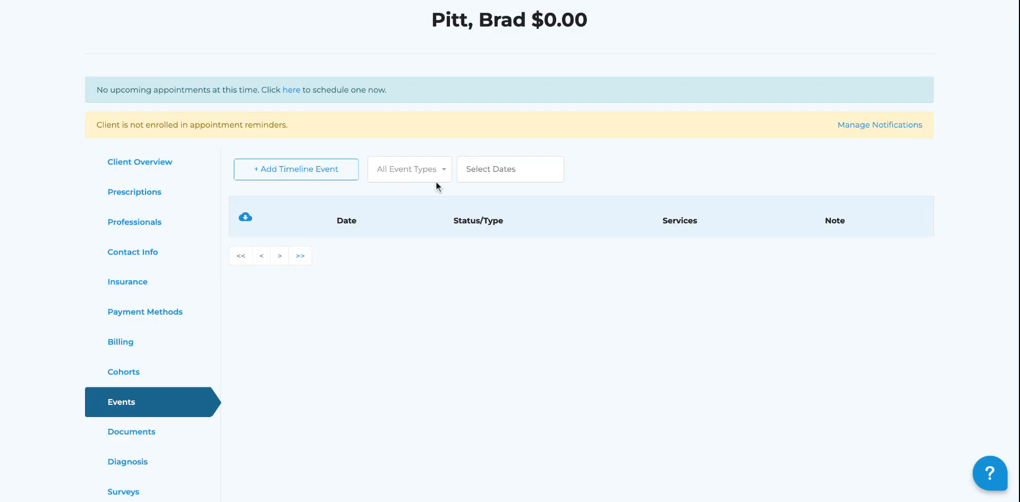
{"action": "scroll", "coordinate": [193, 392], "scroll_direction": "down", "scroll_amount": 3}
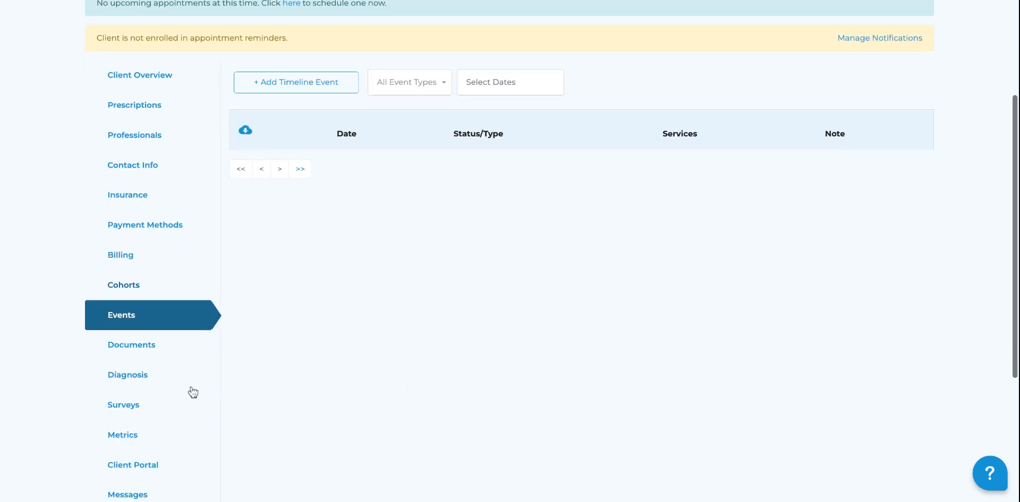
{"action": "left_click", "coordinate": [141, 361]}
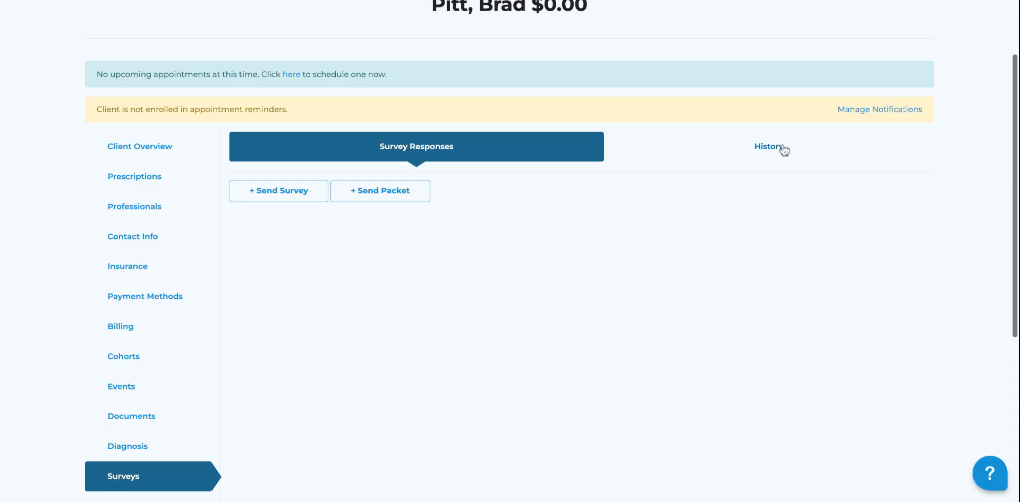
{"action": "left_click", "coordinate": [779, 147]}
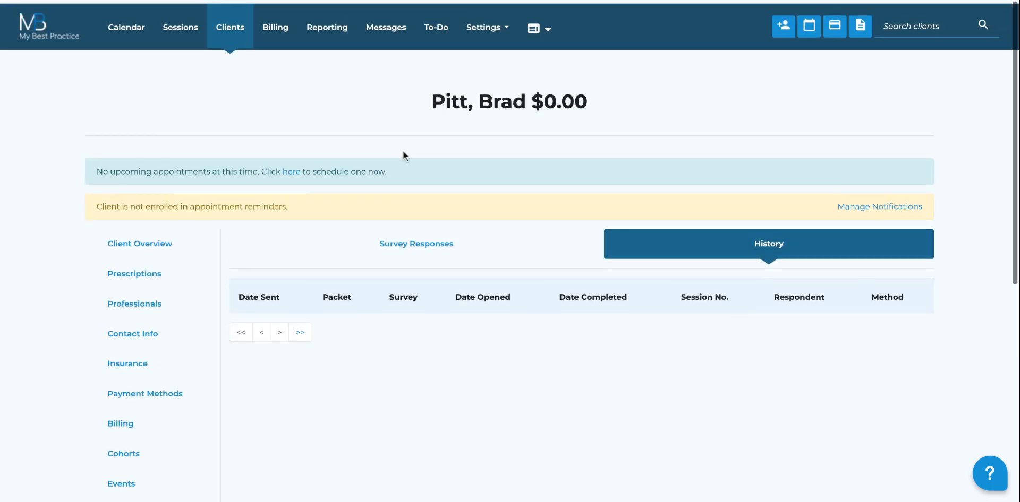